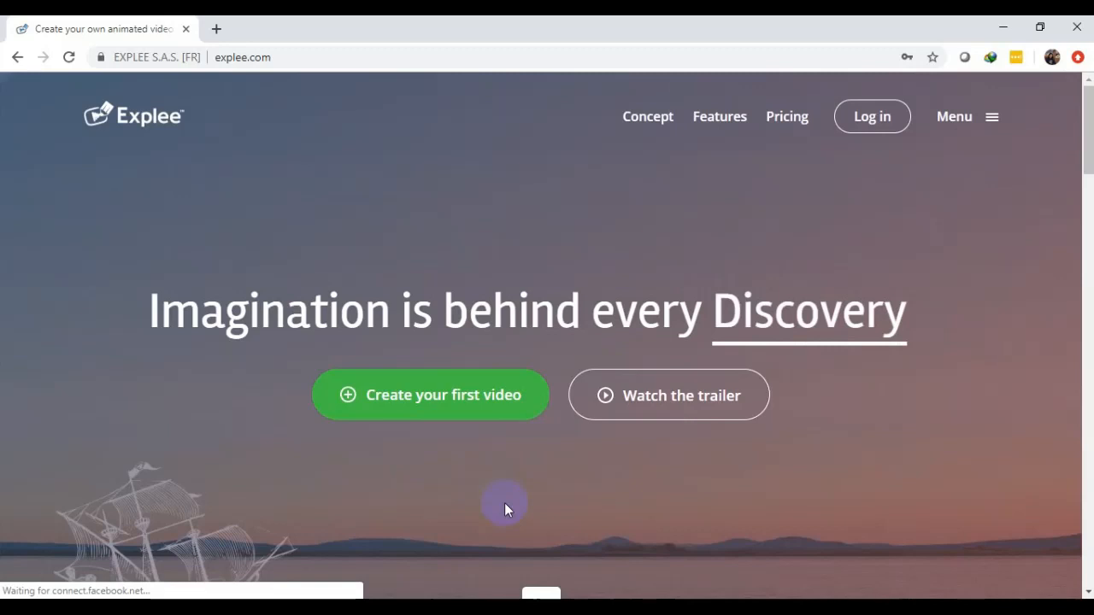
Log in to the Explee website with the Google account option.
click(293, 59)
click(295, 60)
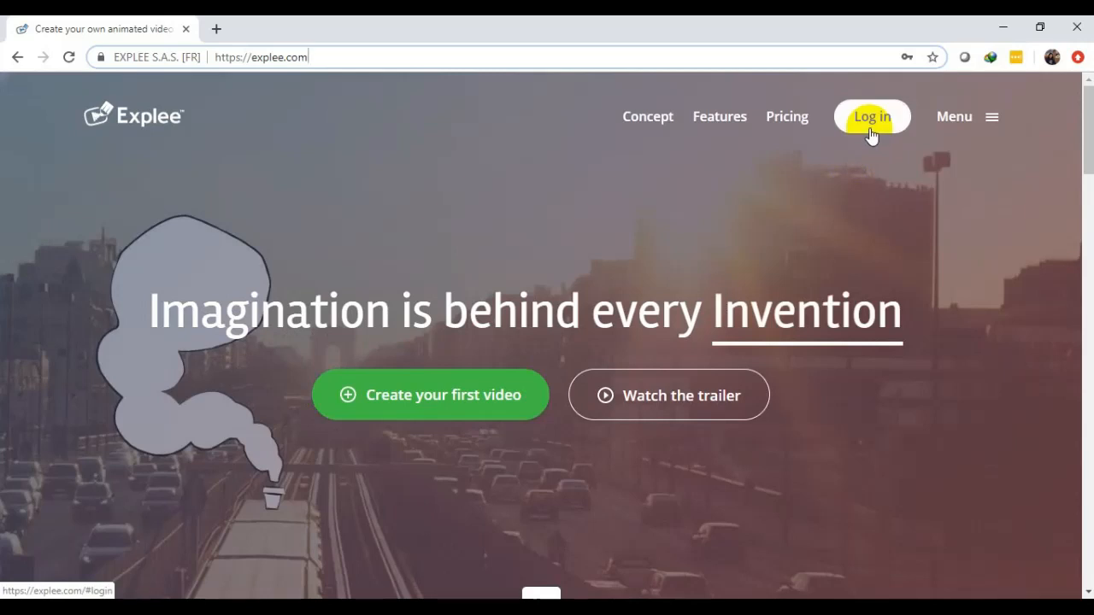
click(872, 129)
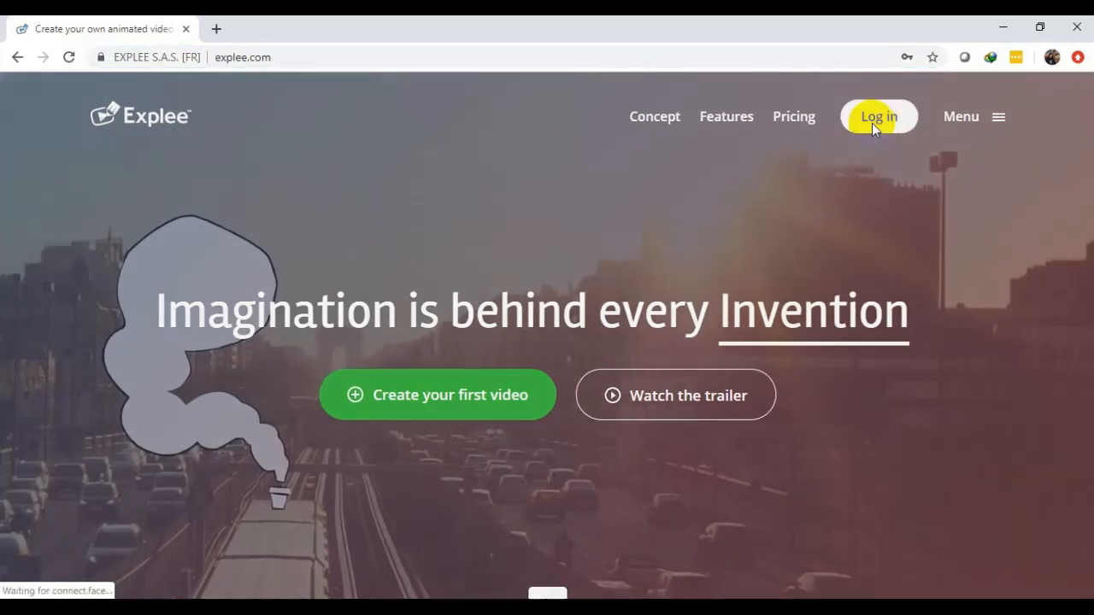
click(873, 124)
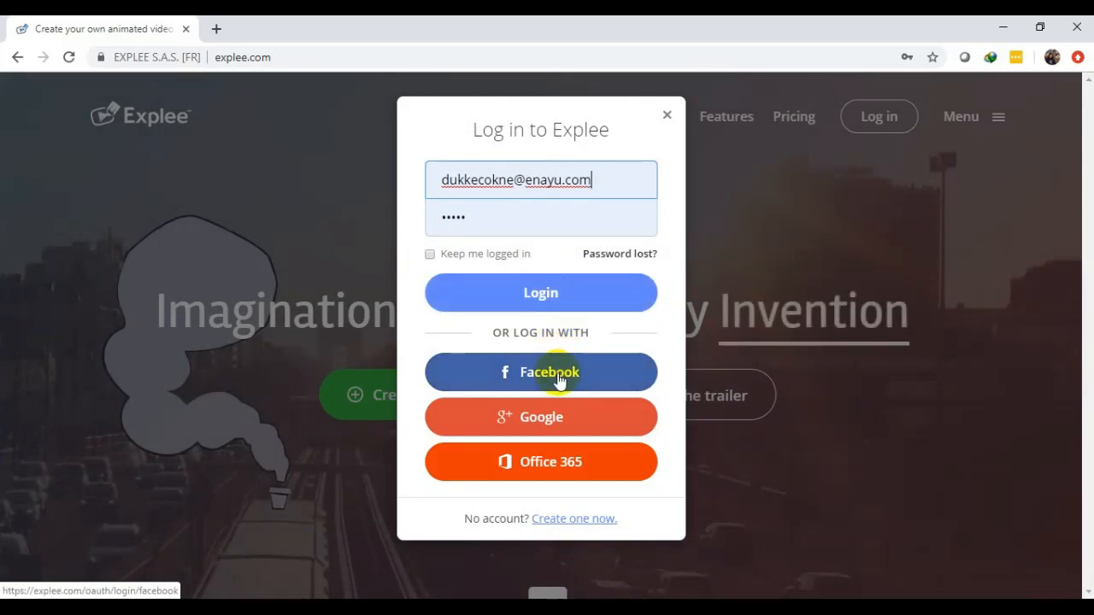
click(550, 421)
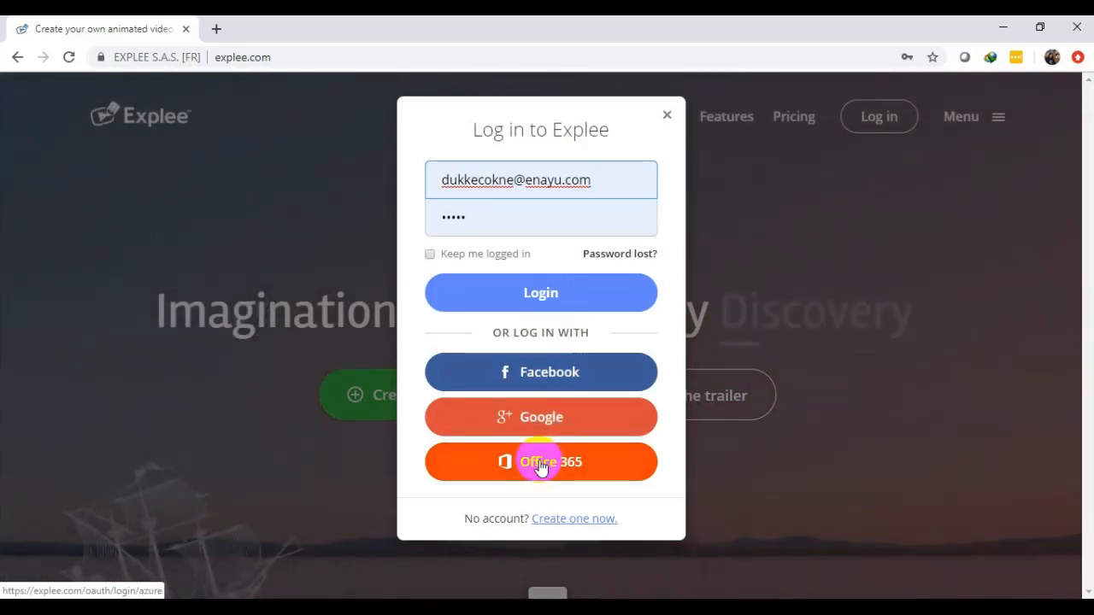
click(540, 466)
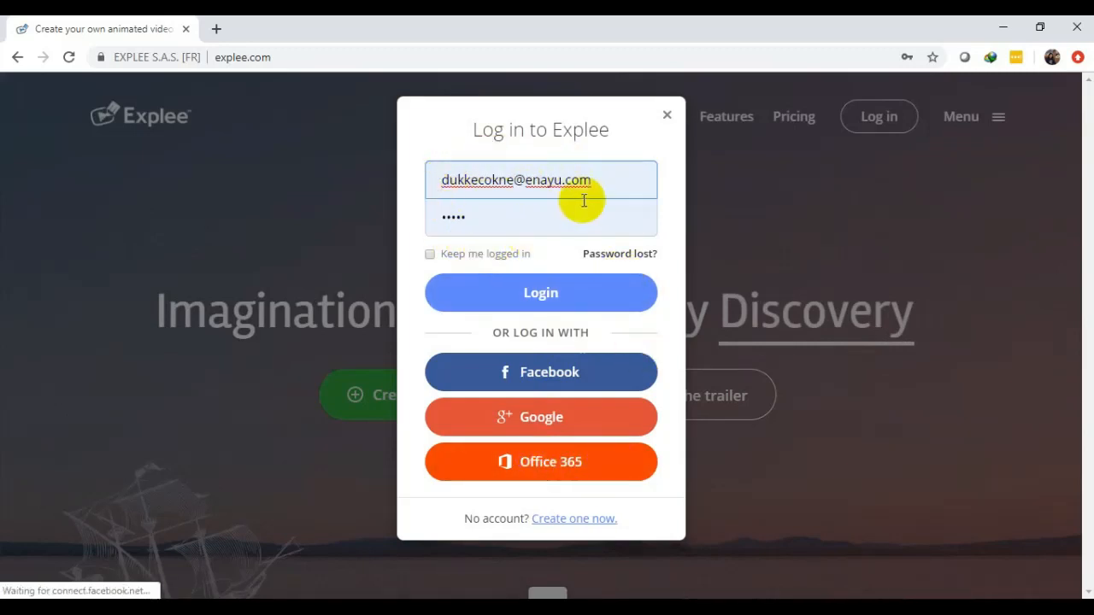
click(554, 429)
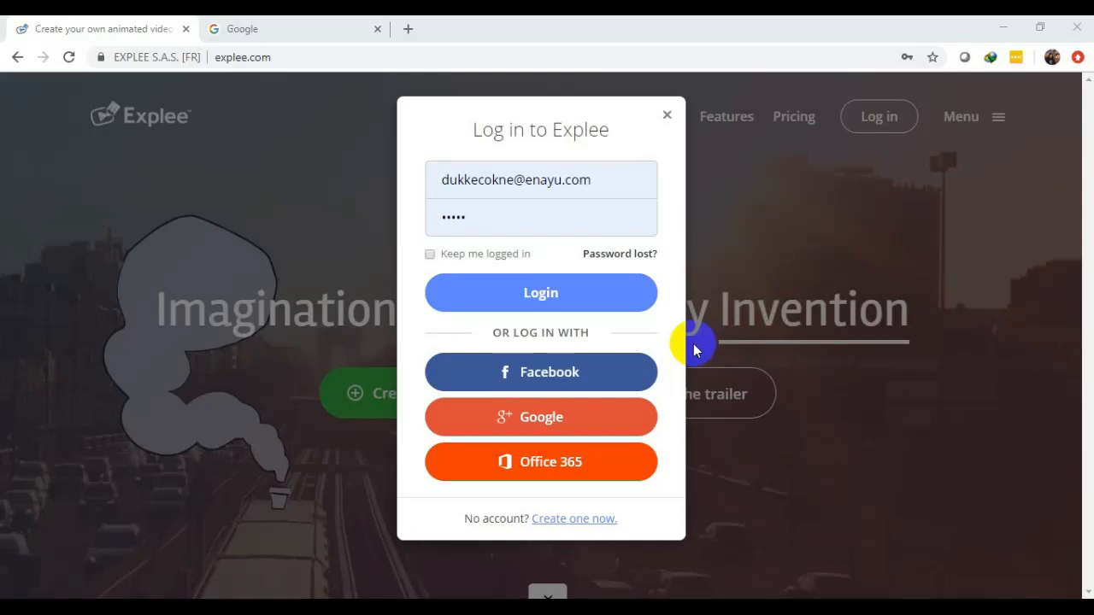
click(549, 423)
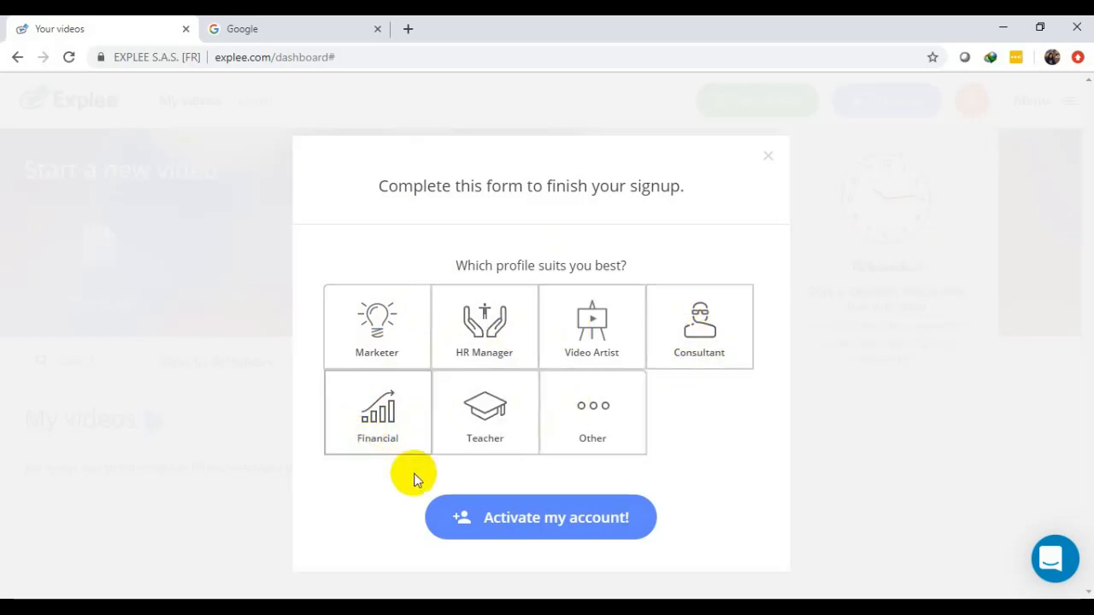
Complete the signup form with profile Teacher, school name "SMA Bina Widya Solo" and team size "I'm on my own", and activate the account.
click(500, 428)
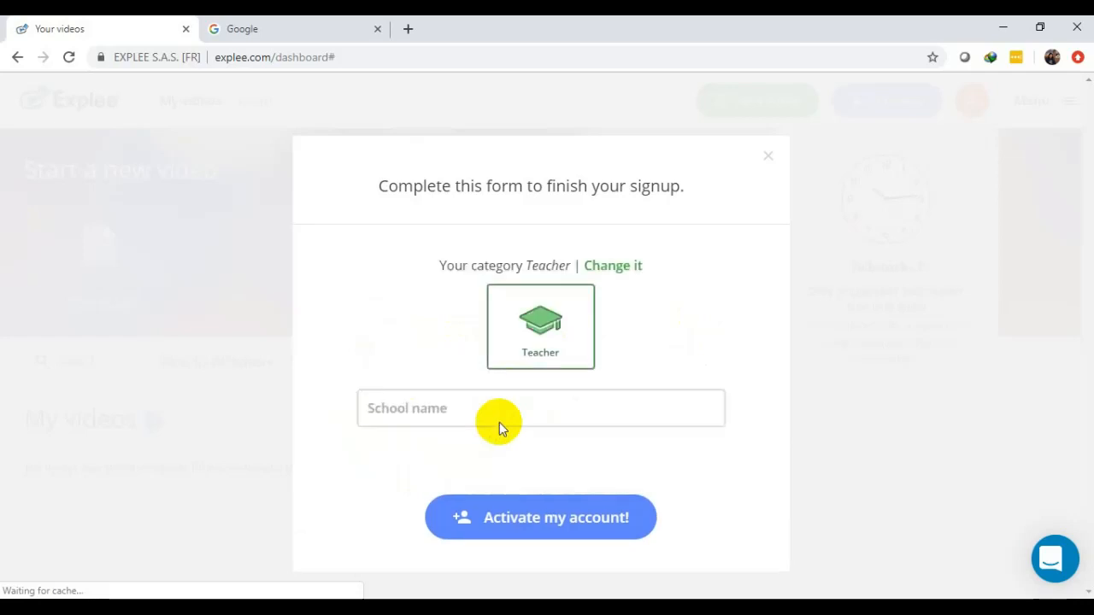
click(521, 409)
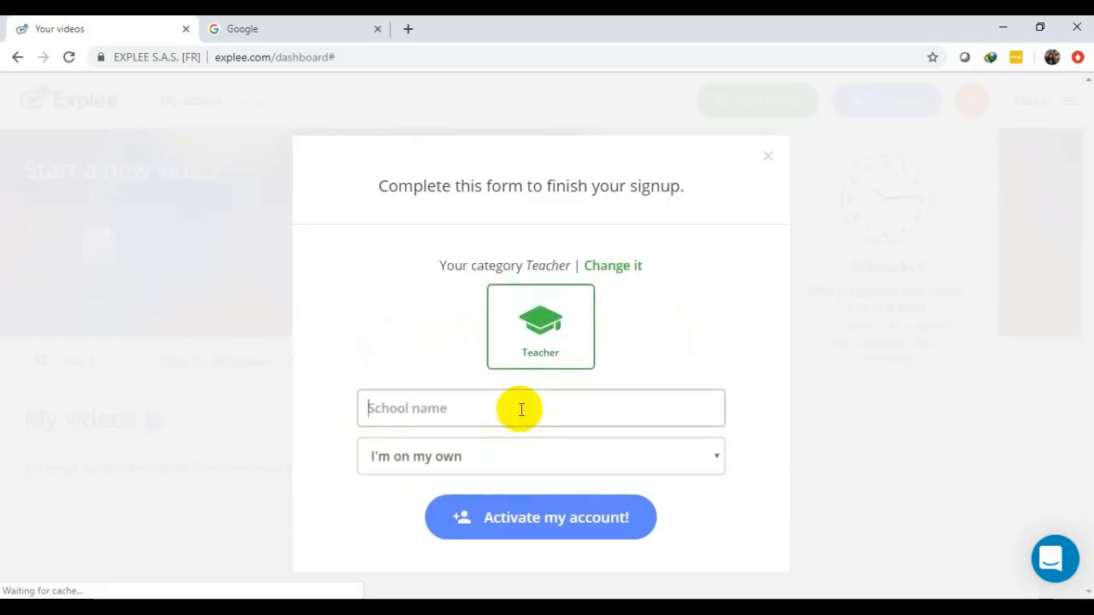
text(SMA Bina Widya Solo)
click(713, 459)
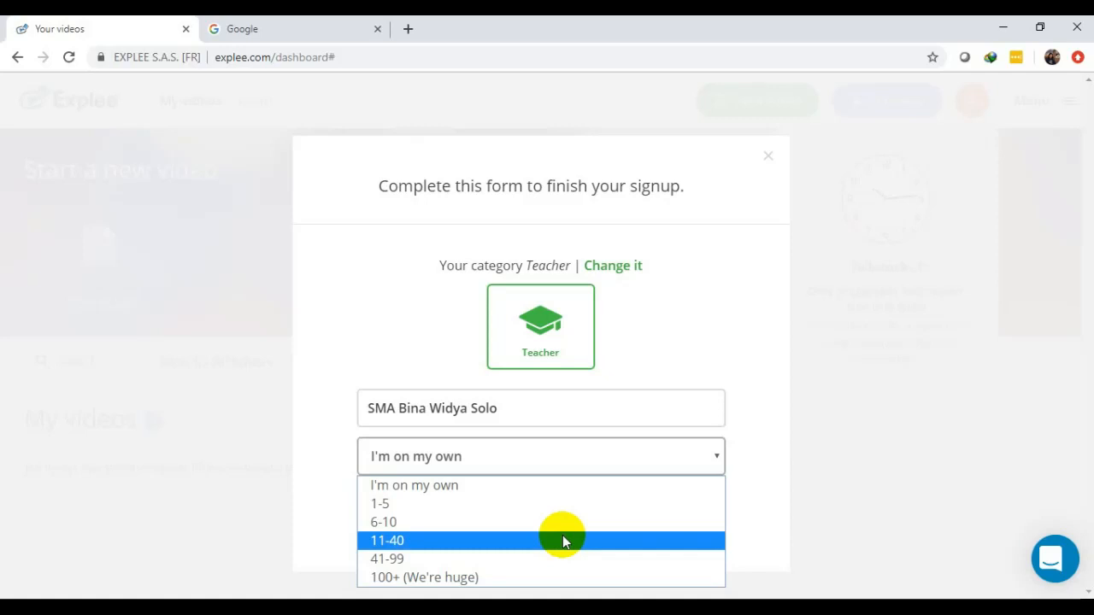
click(430, 487)
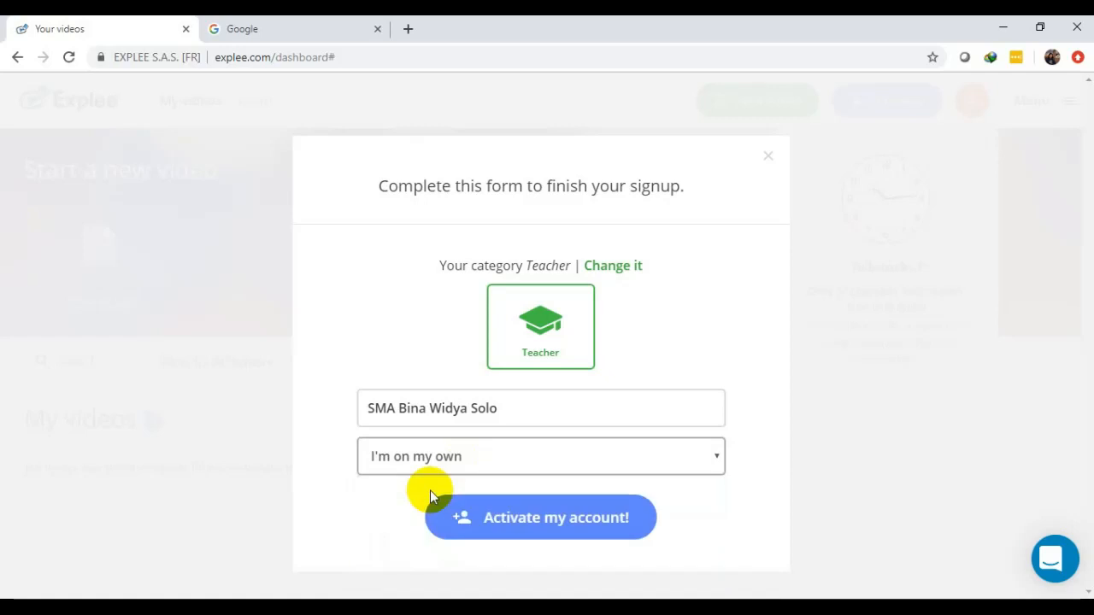
click(709, 459)
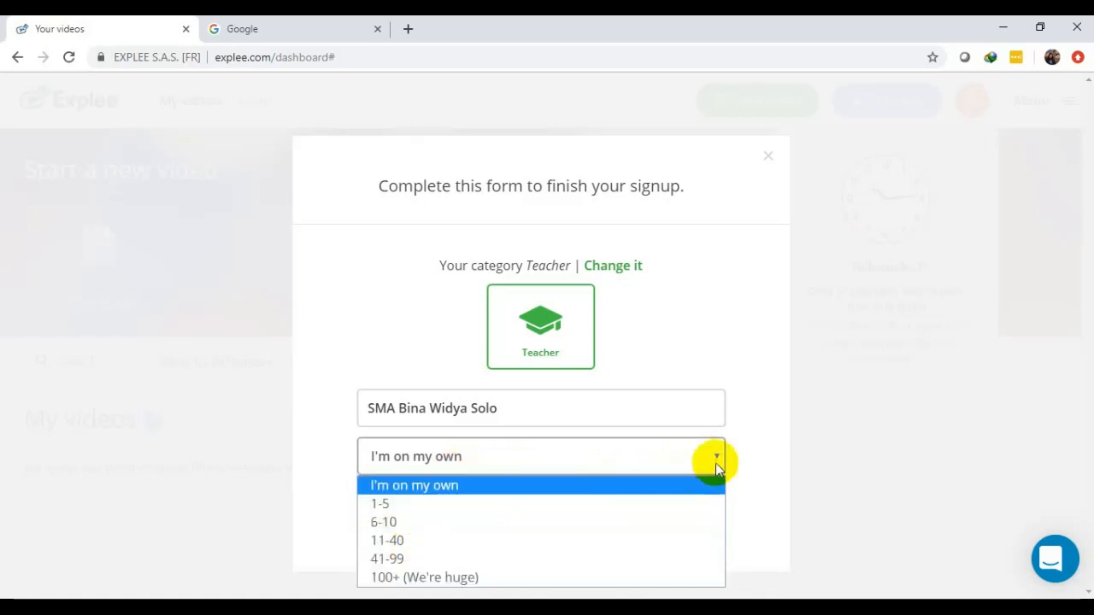
click(715, 464)
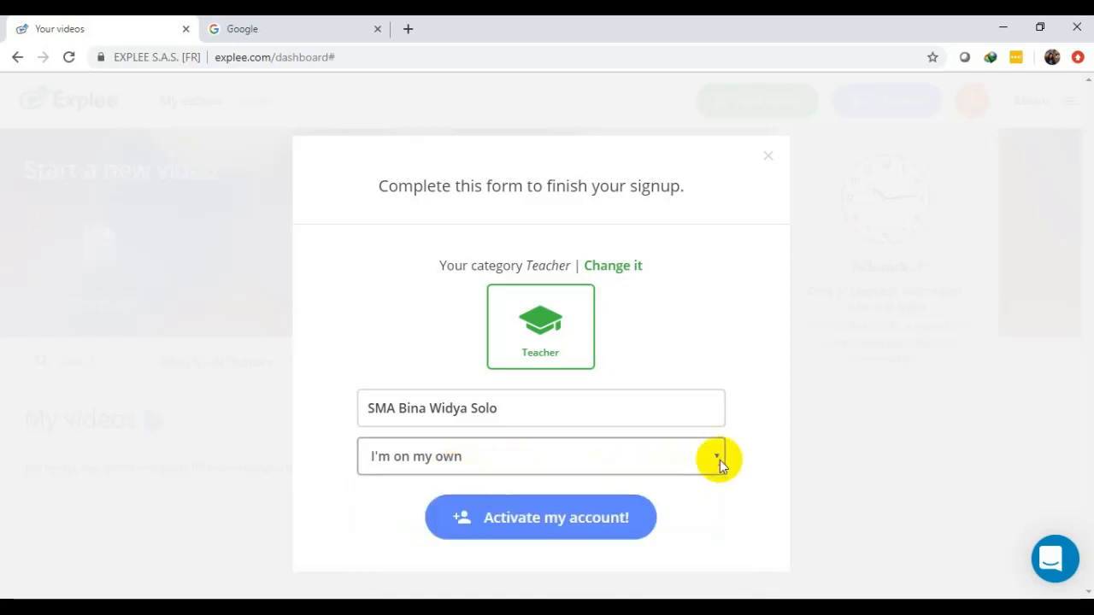
click(571, 531)
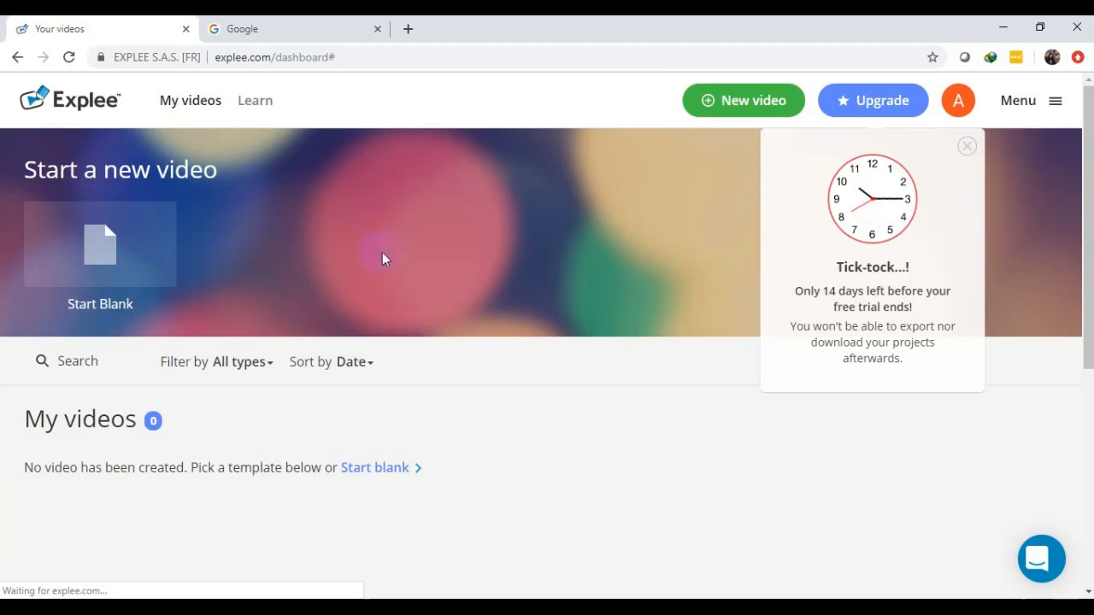
Dismiss the trial notice and start a blank video project, continuing into its guided basics tutorial.
click(103, 270)
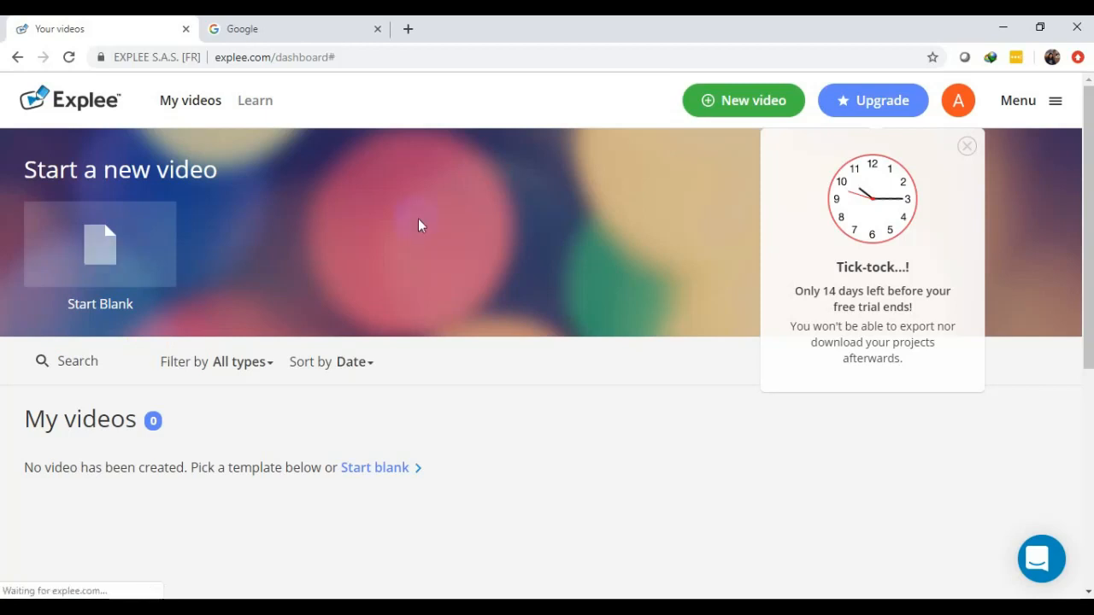
click(966, 150)
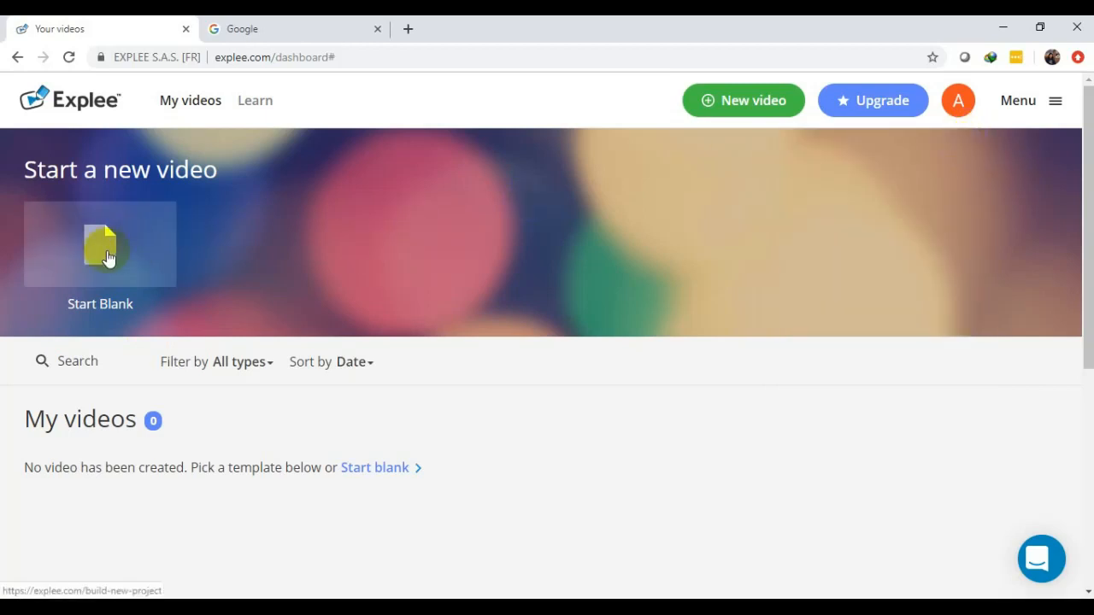
click(108, 259)
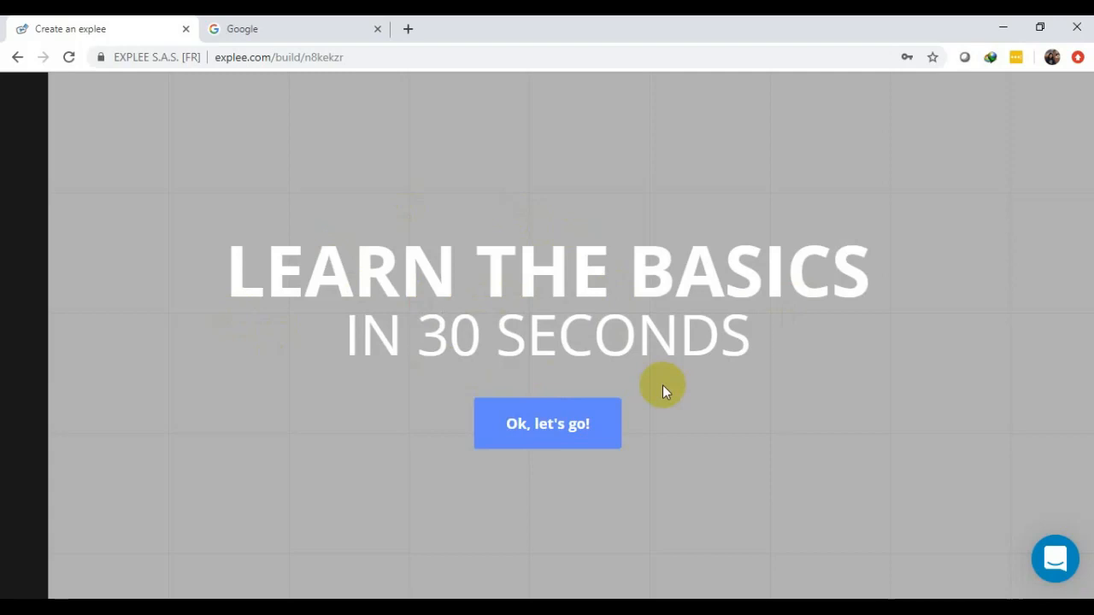
click(542, 424)
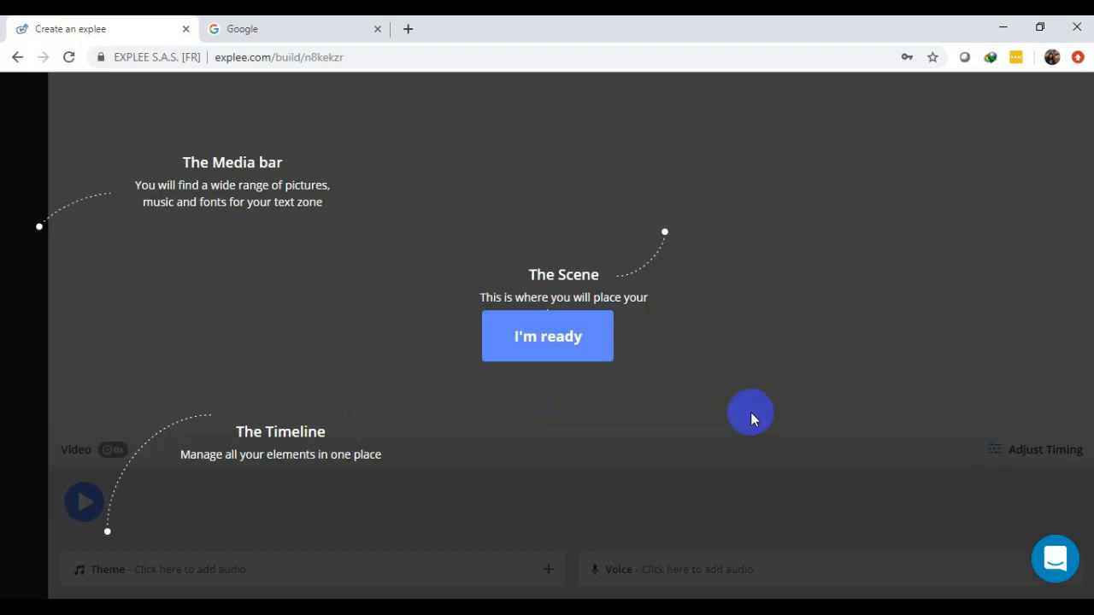
click(549, 336)
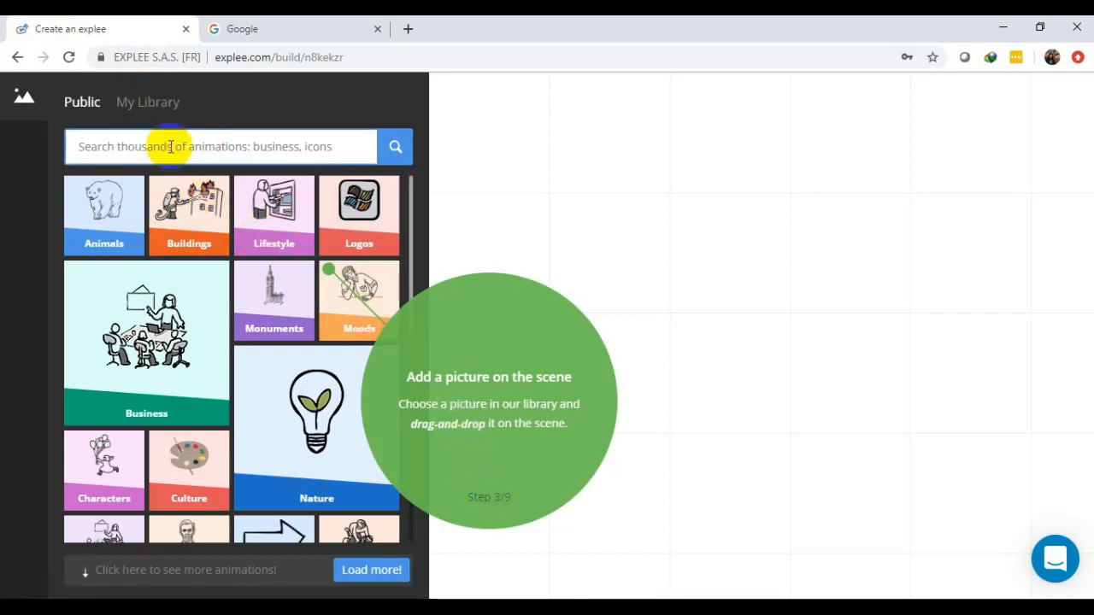
Add the picture of the man writing among books from the Moods category to the scene and shift it to the right.
click(337, 282)
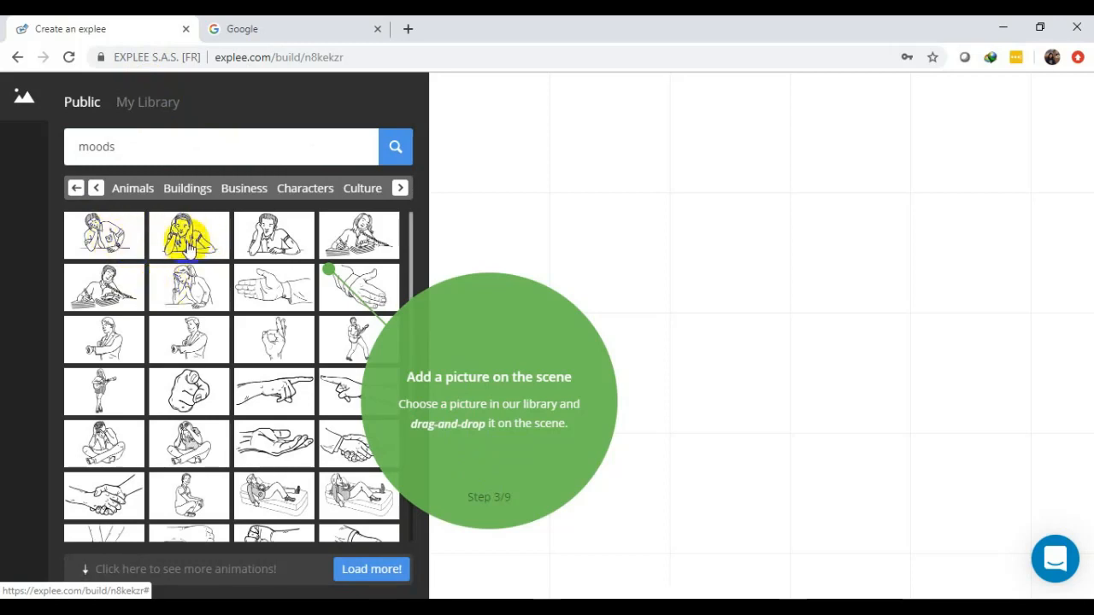
drag(114, 282, 579, 227)
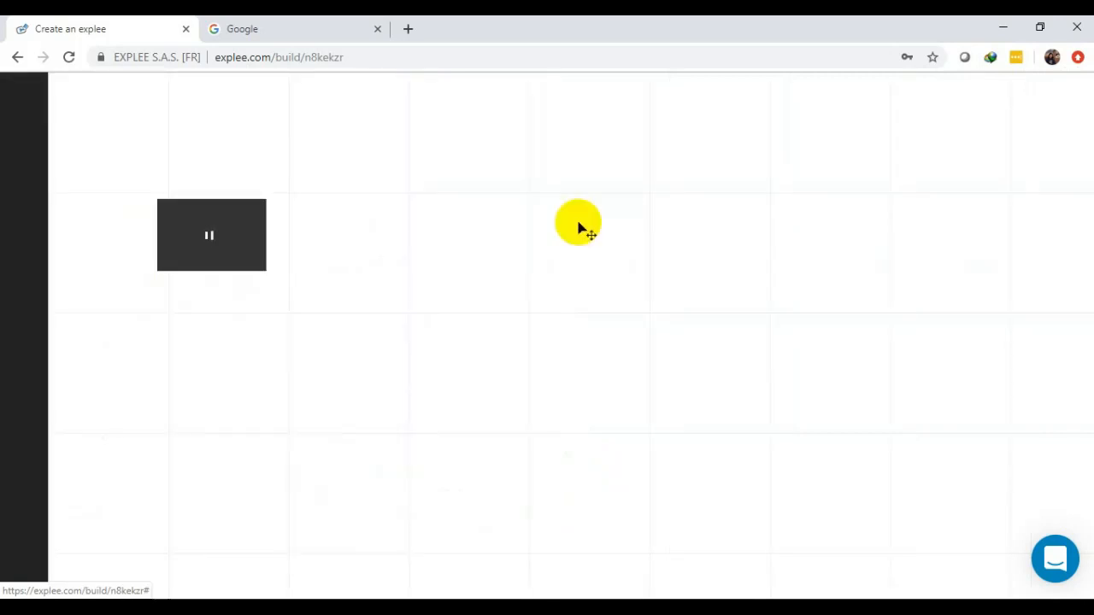
click(237, 224)
drag(237, 224, 403, 221)
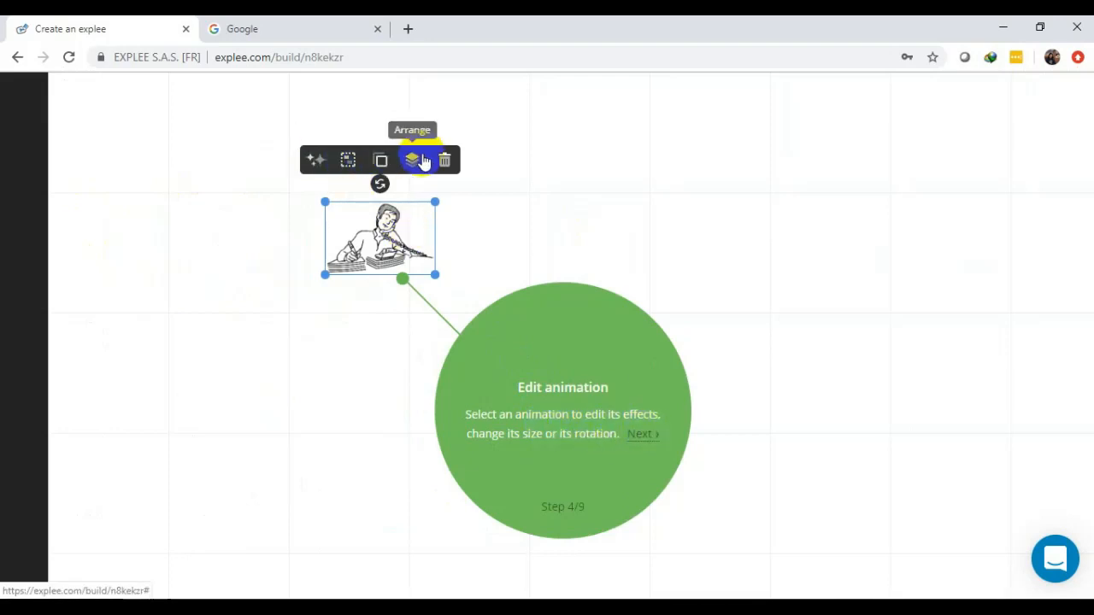
Try None, Draw and Fade as the picture's build-in effect, settle on Slide, and look over its build-out effect options.
click(315, 161)
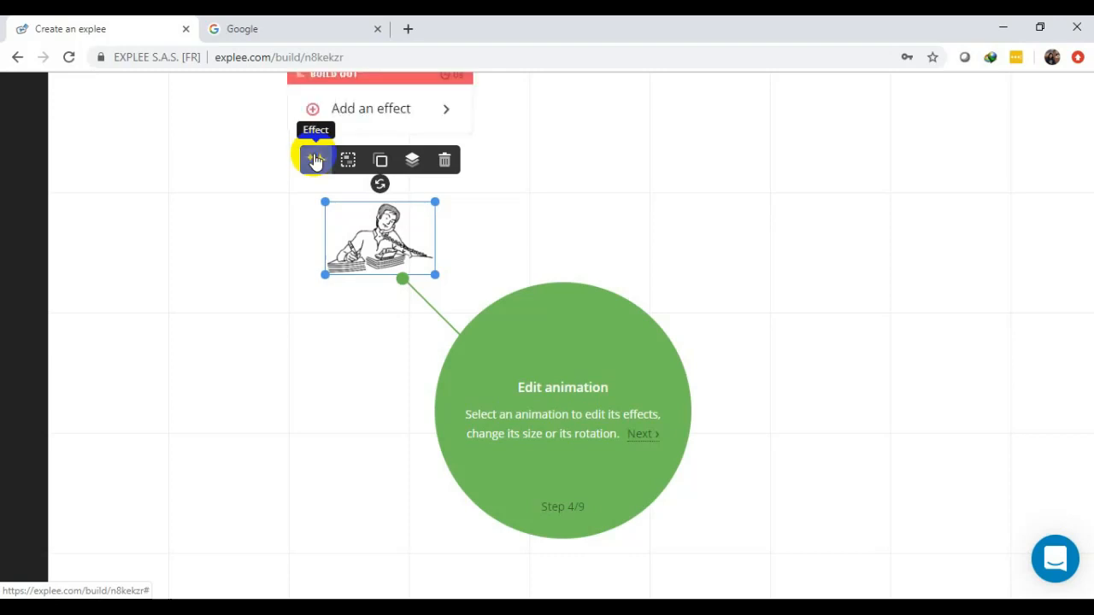
drag(518, 182, 500, 408)
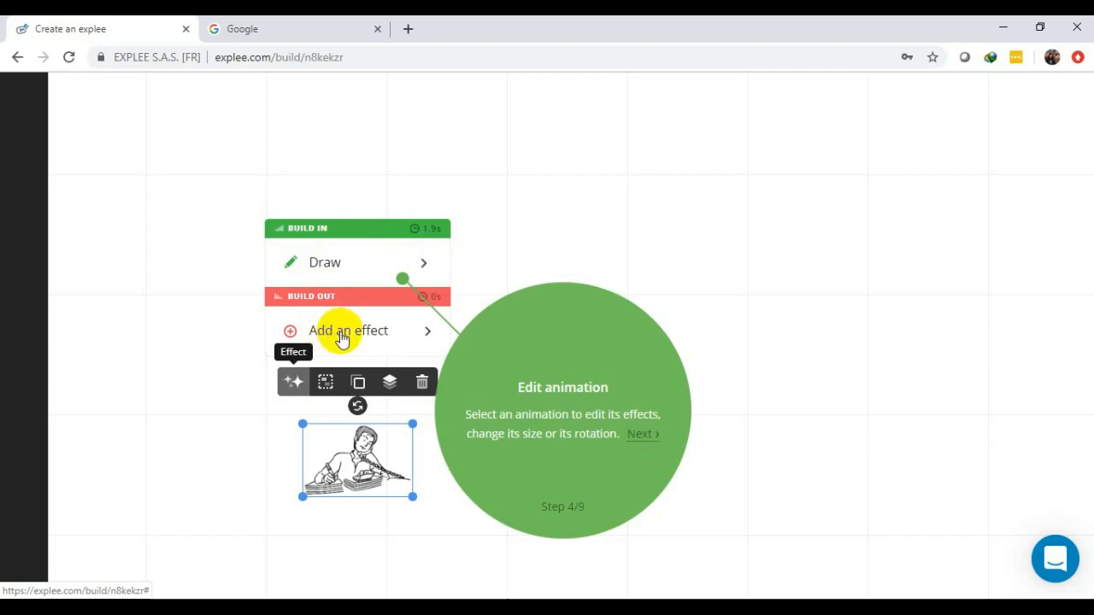
click(427, 269)
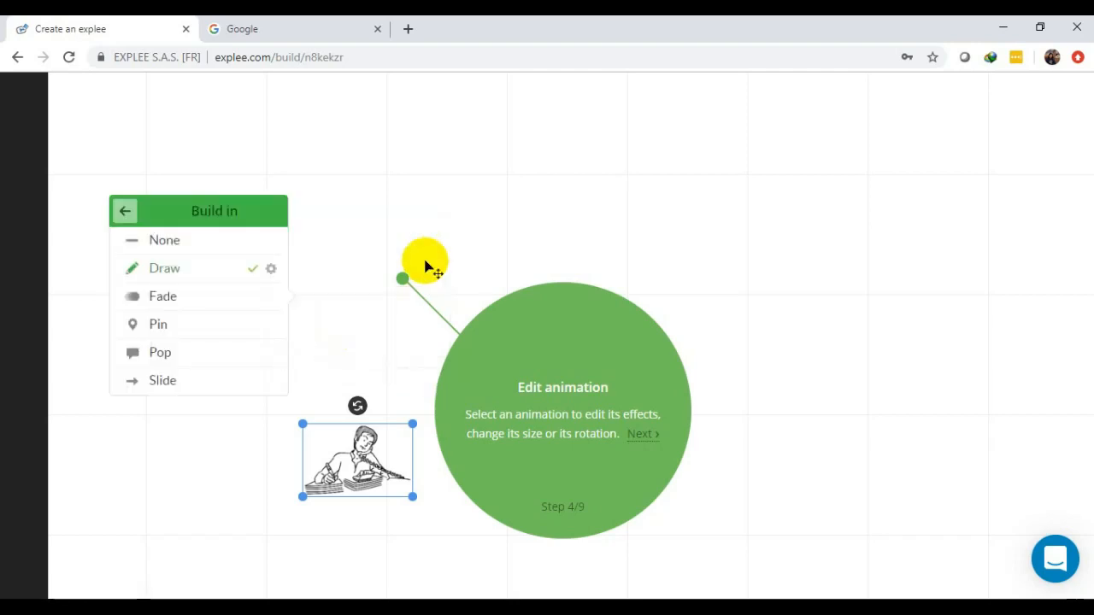
click(177, 245)
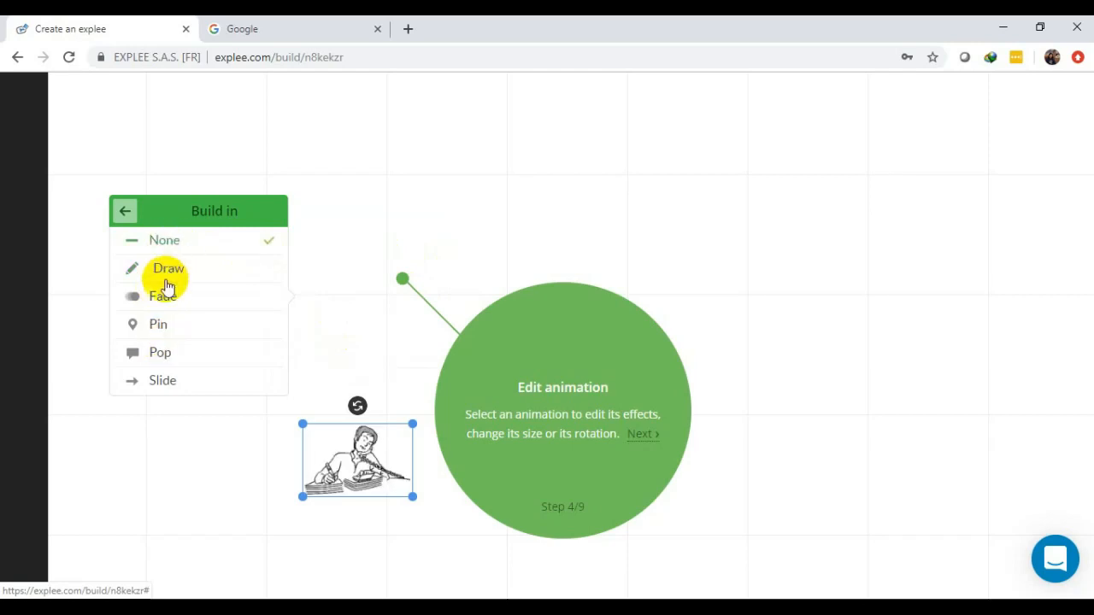
click(167, 280)
click(168, 301)
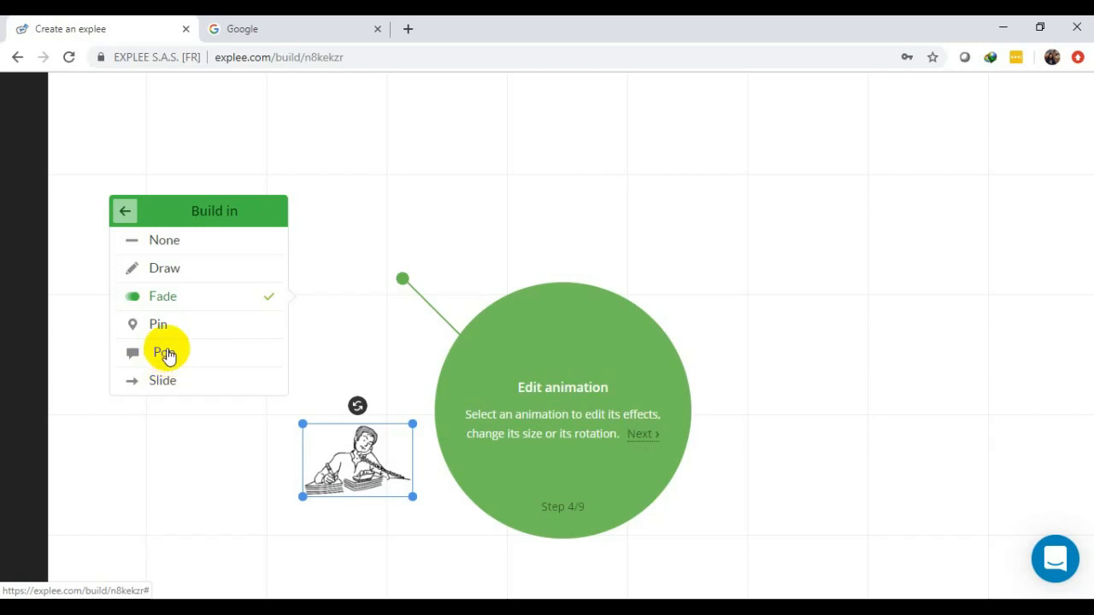
click(165, 385)
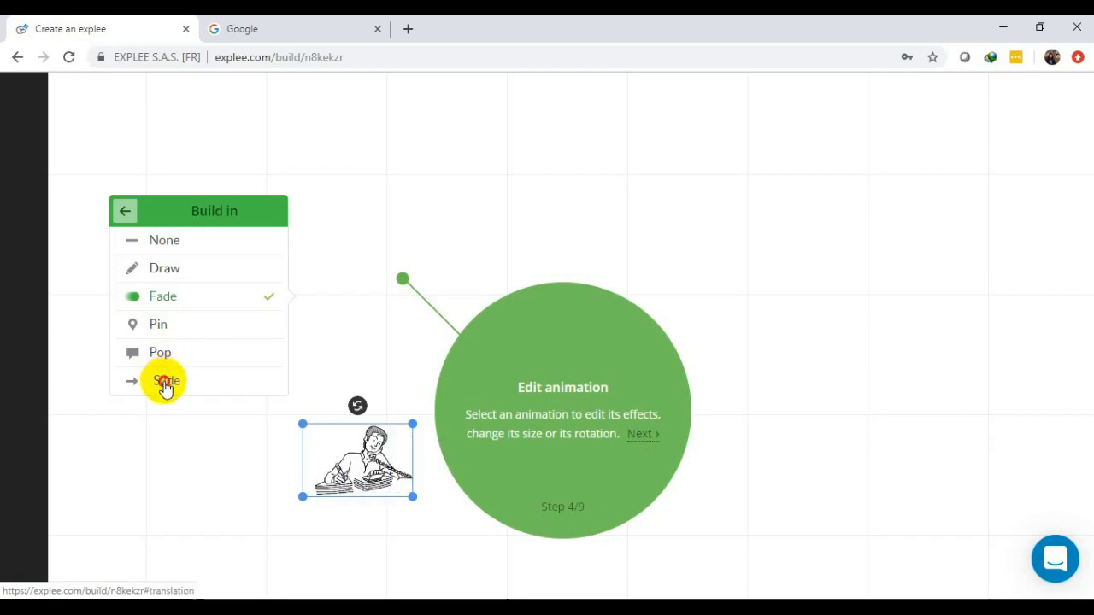
click(271, 382)
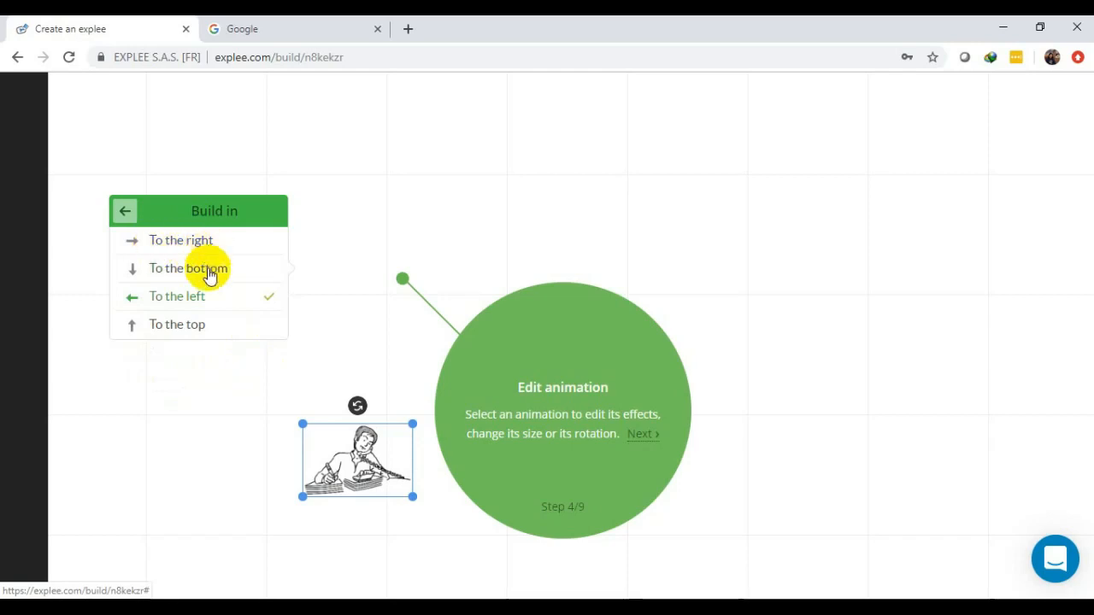
click(125, 211)
click(125, 210)
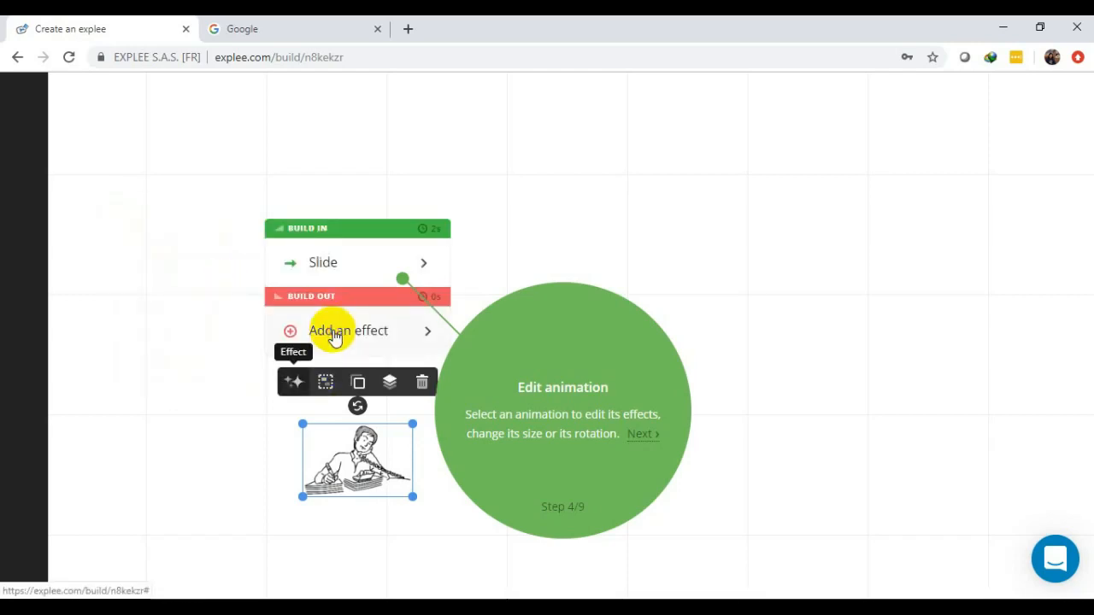
click(335, 331)
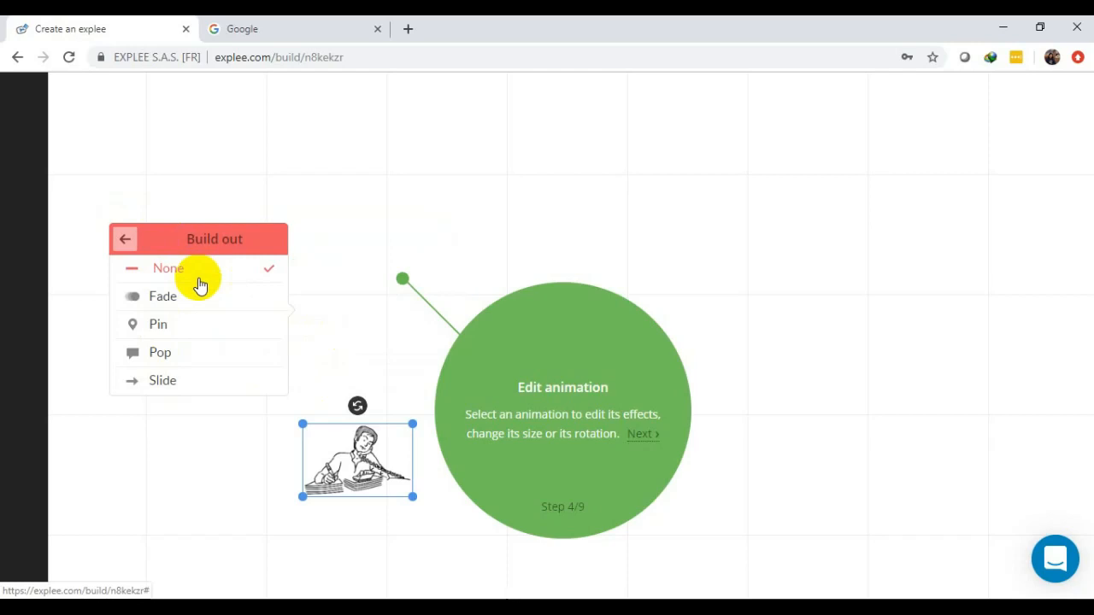
click(374, 217)
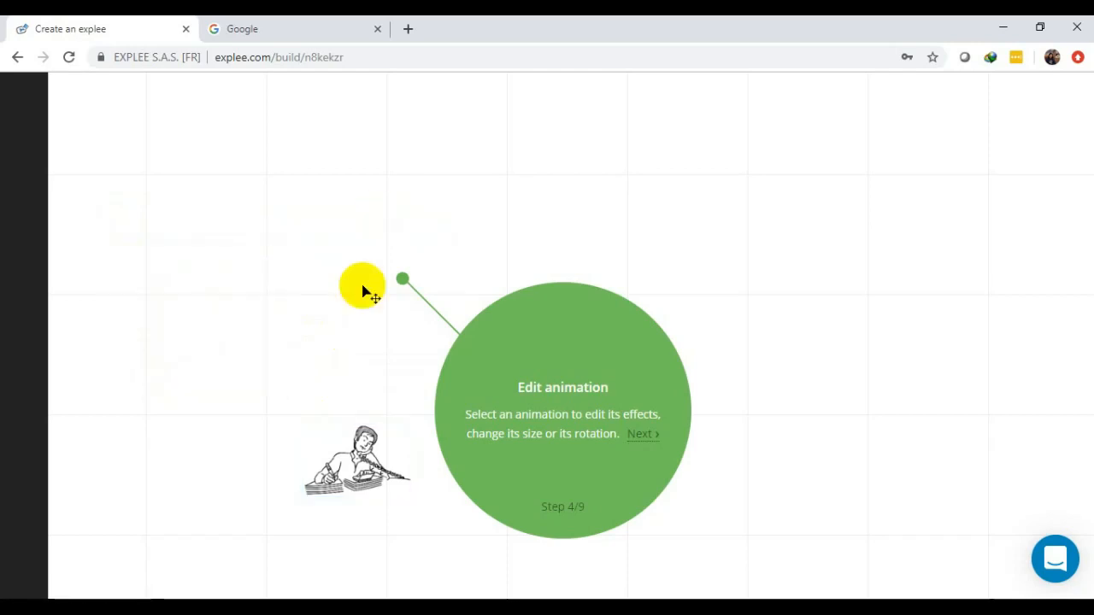
Advance the tutorial to its text stage and add a title reading "coba" to the scene.
click(648, 435)
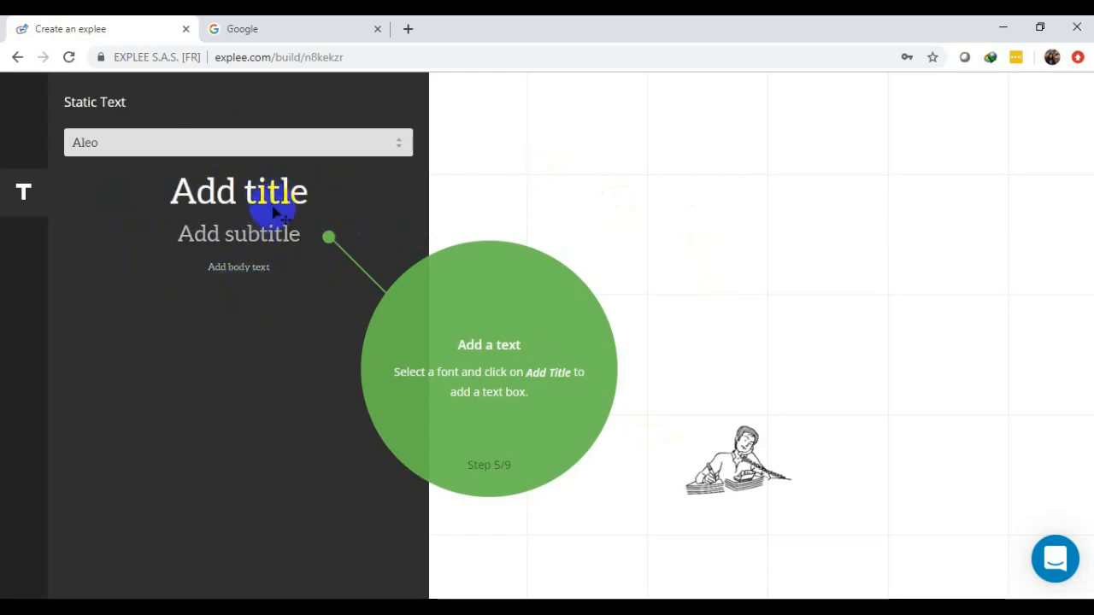
click(239, 199)
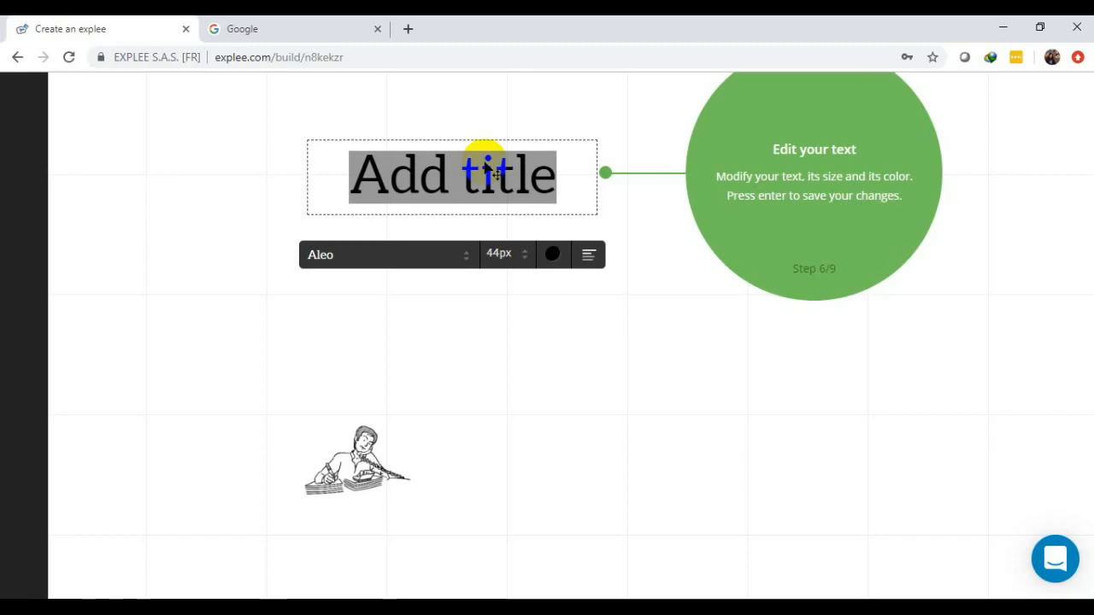
text(coba)
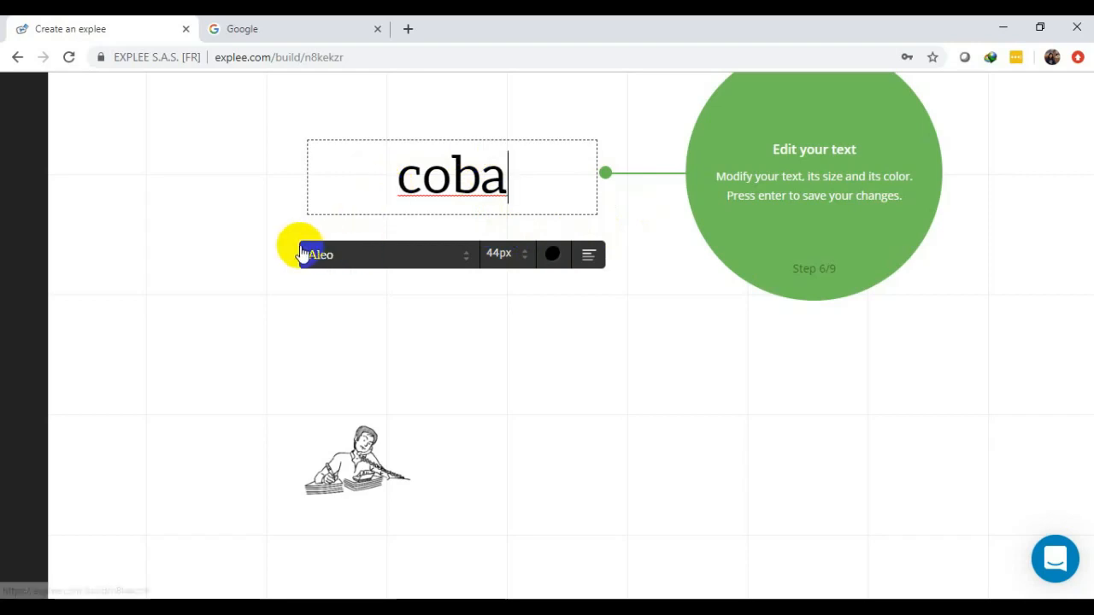
Change the font of the "coba" title to Oilchange.
click(469, 258)
drag(478, 323, 480, 391)
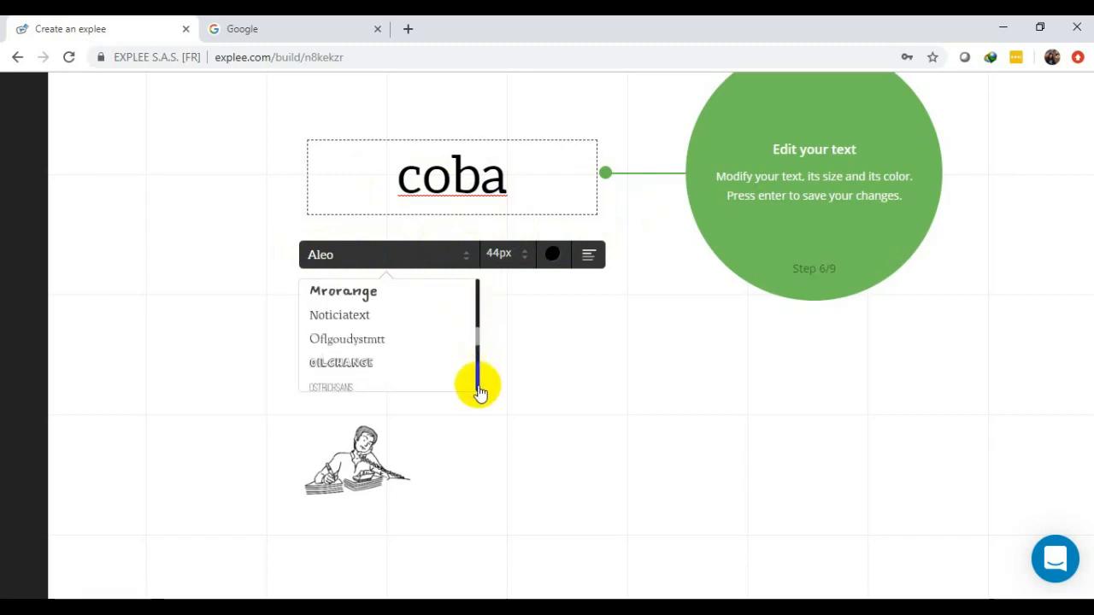
mouse_move(477, 342)
mouse_down()
mouse_move(478, 385)
mouse_move(476, 330)
mouse_move(474, 348)
mouse_up()
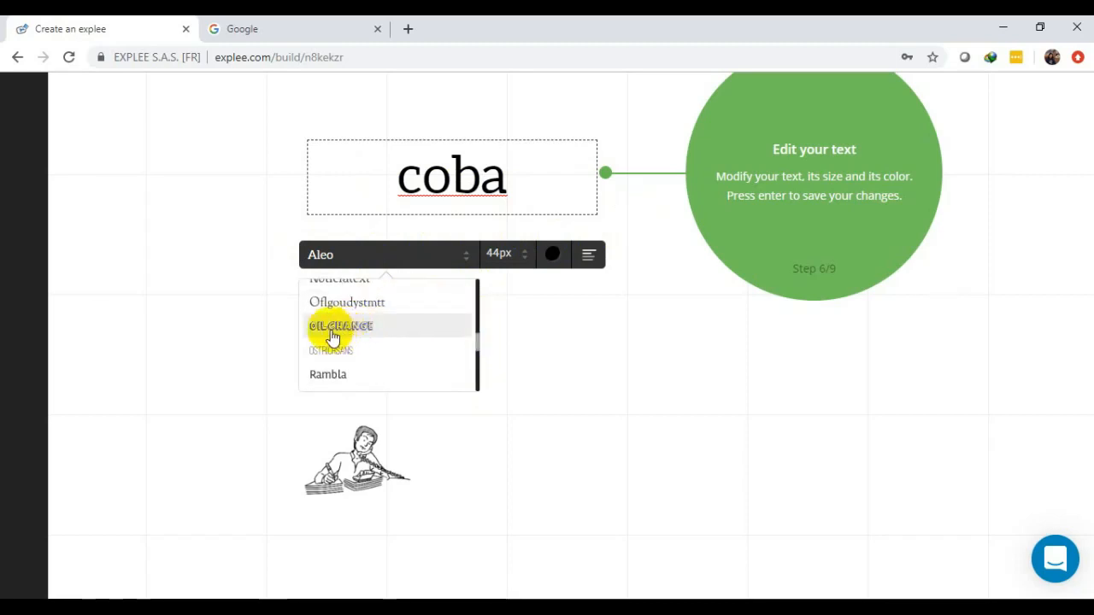
click(369, 327)
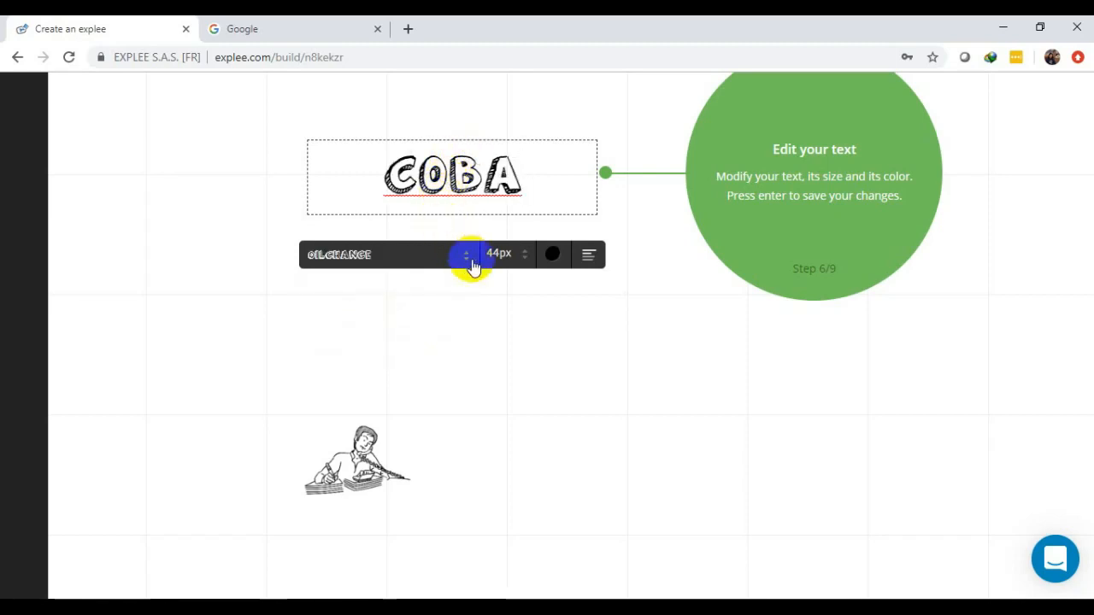
Set the title's text size to 32px and its color to light purple.
click(524, 262)
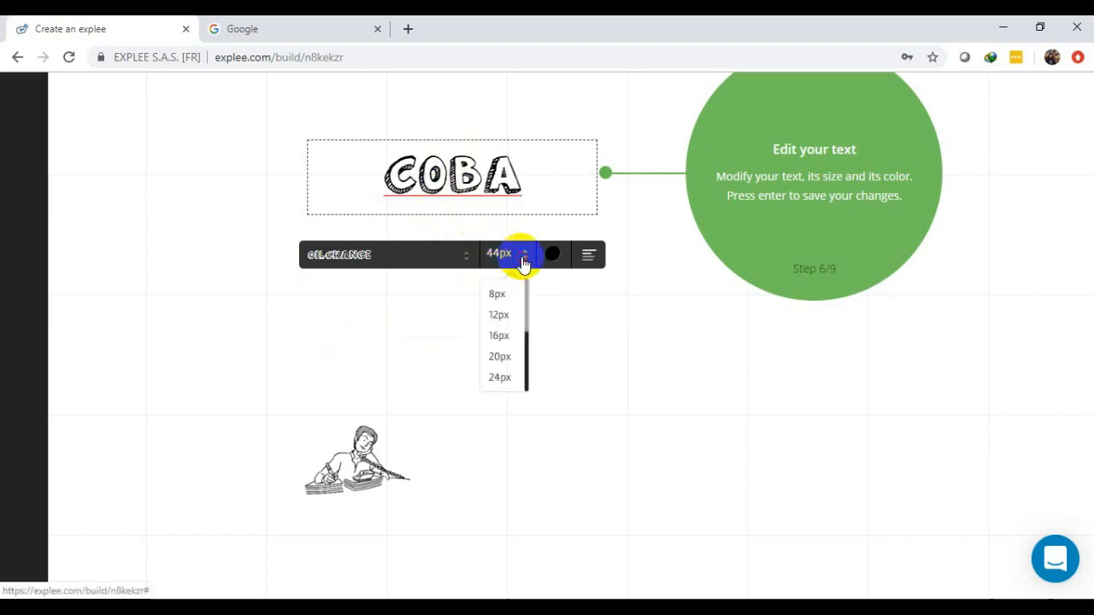
scroll(526, 352, down, 3)
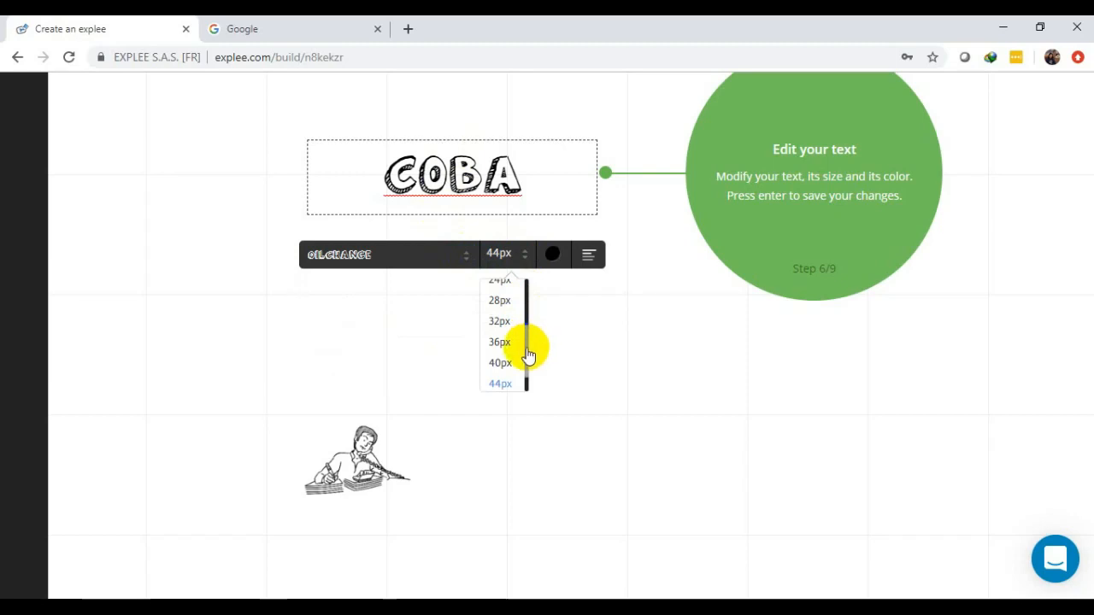
scroll(525, 344, down, 1)
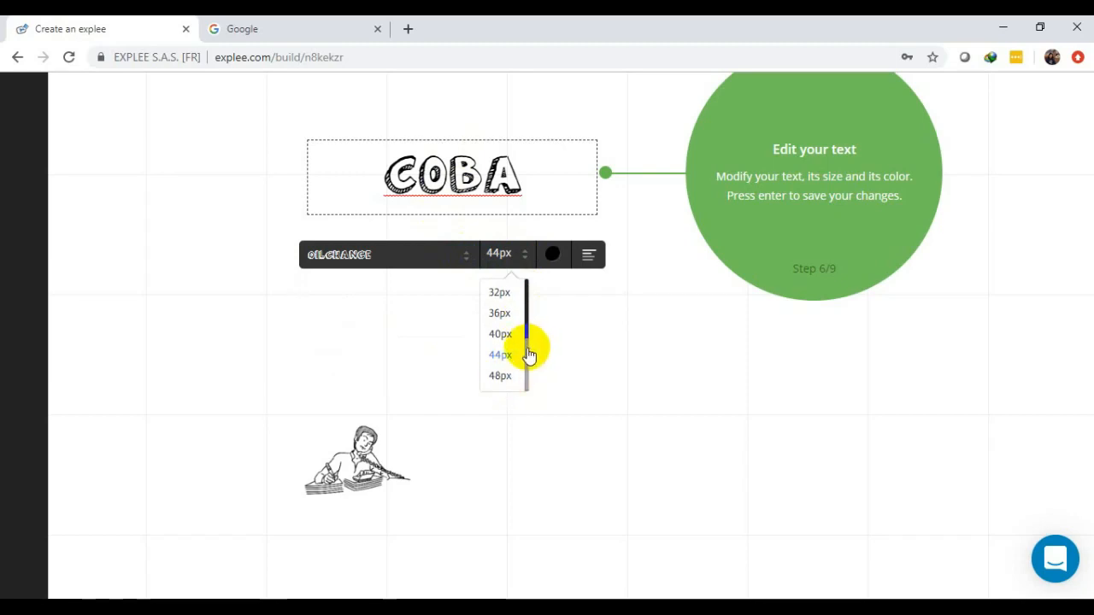
scroll(525, 346, up, 3)
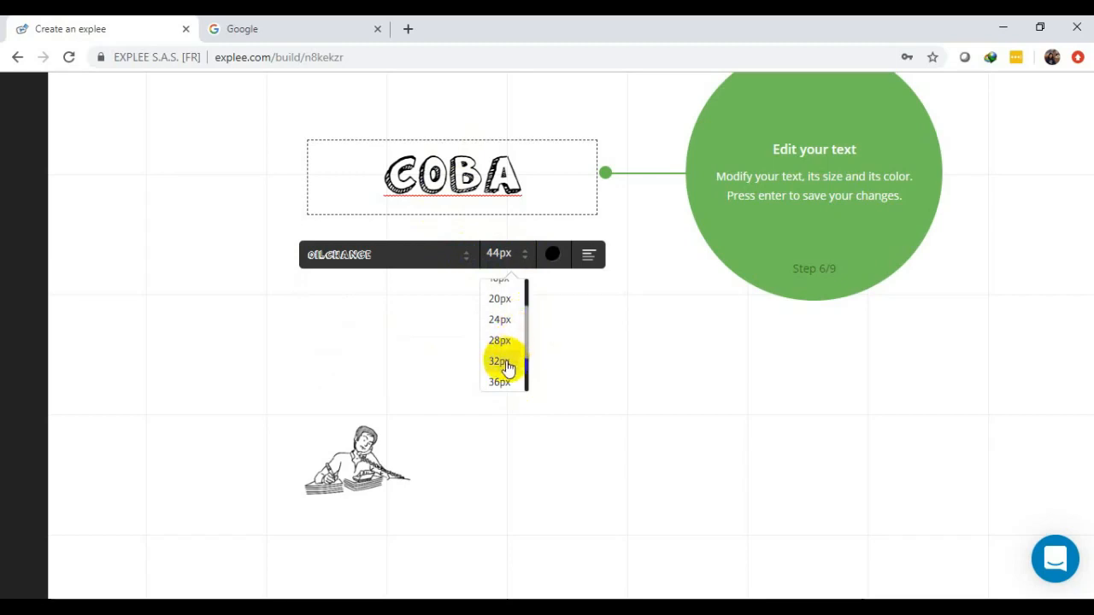
click(504, 363)
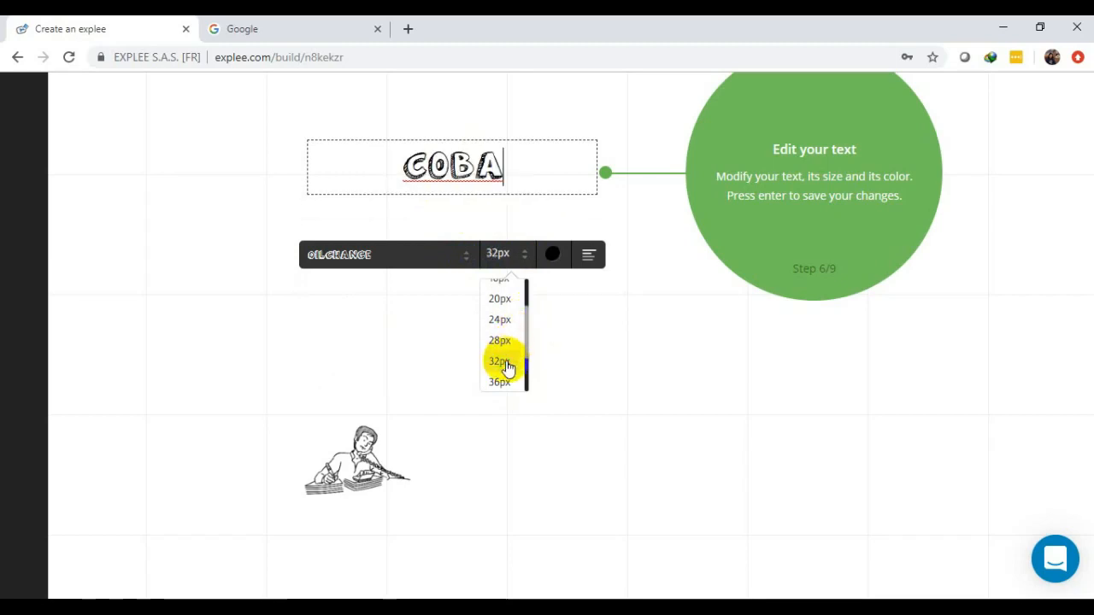
click(552, 255)
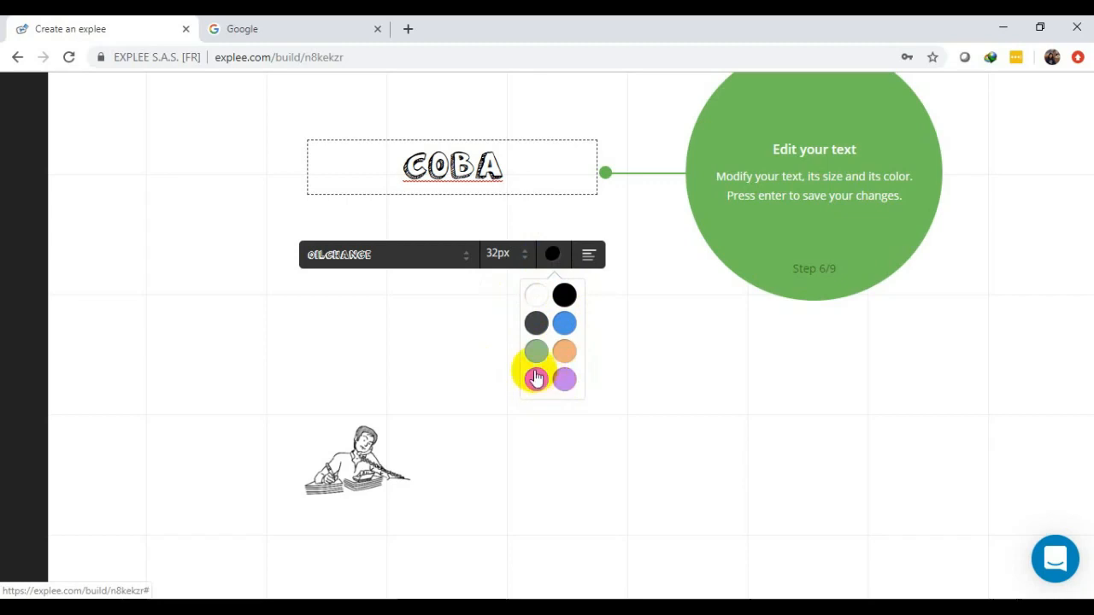
click(562, 382)
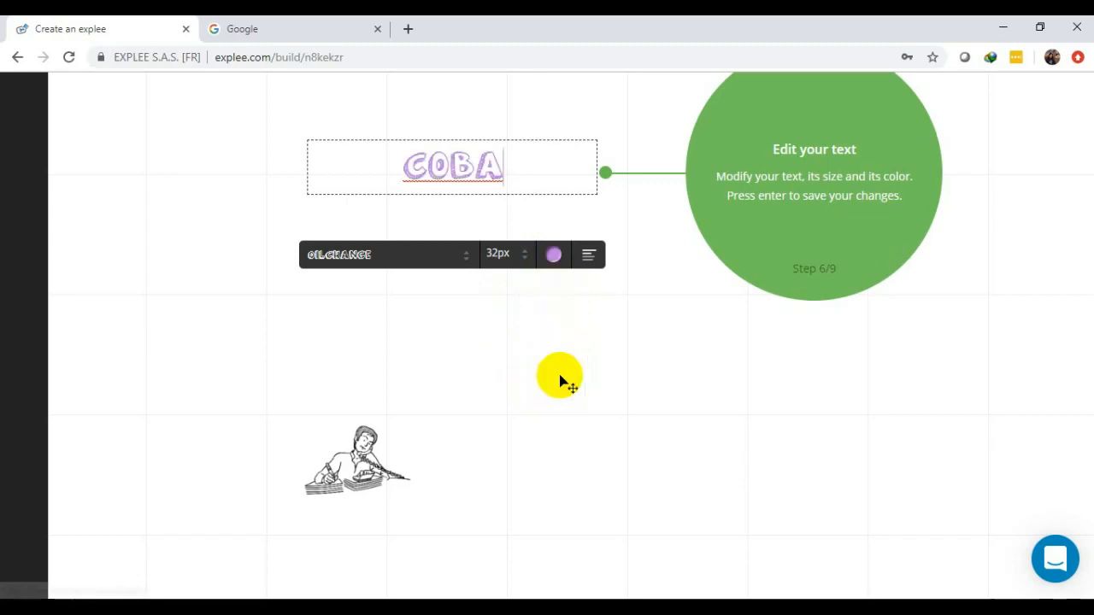
Try Left, Center and Right alignment on the title text, then return it to Center.
click(586, 267)
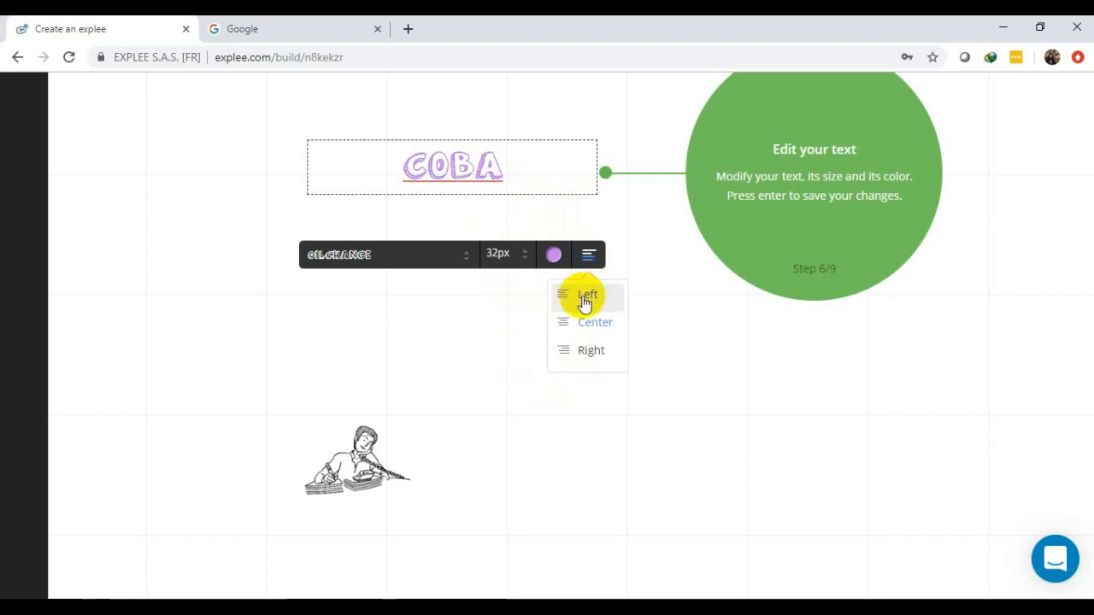
click(584, 299)
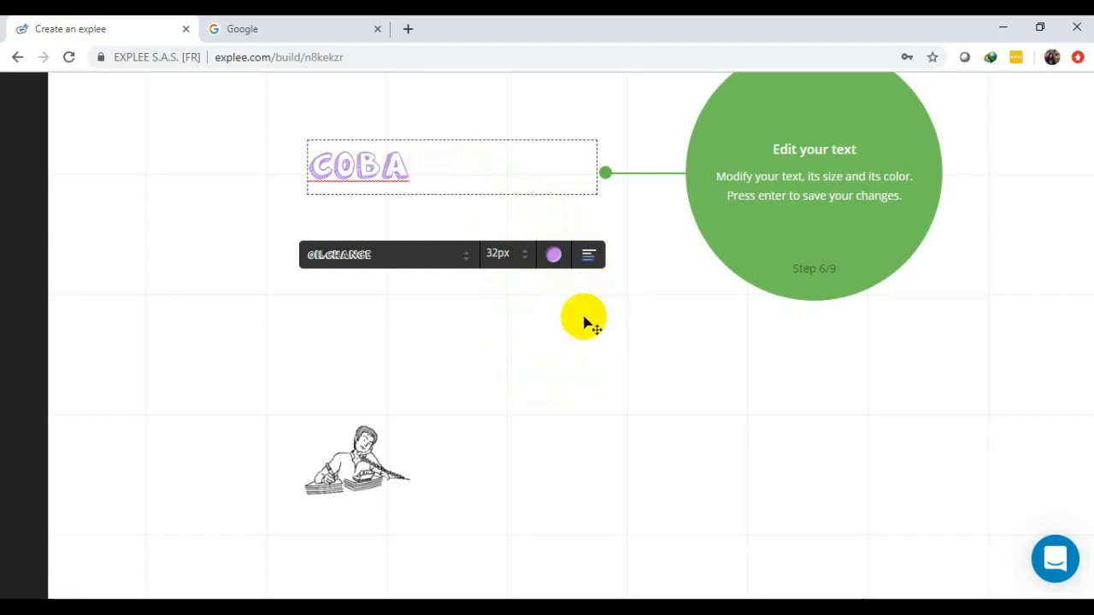
click(589, 256)
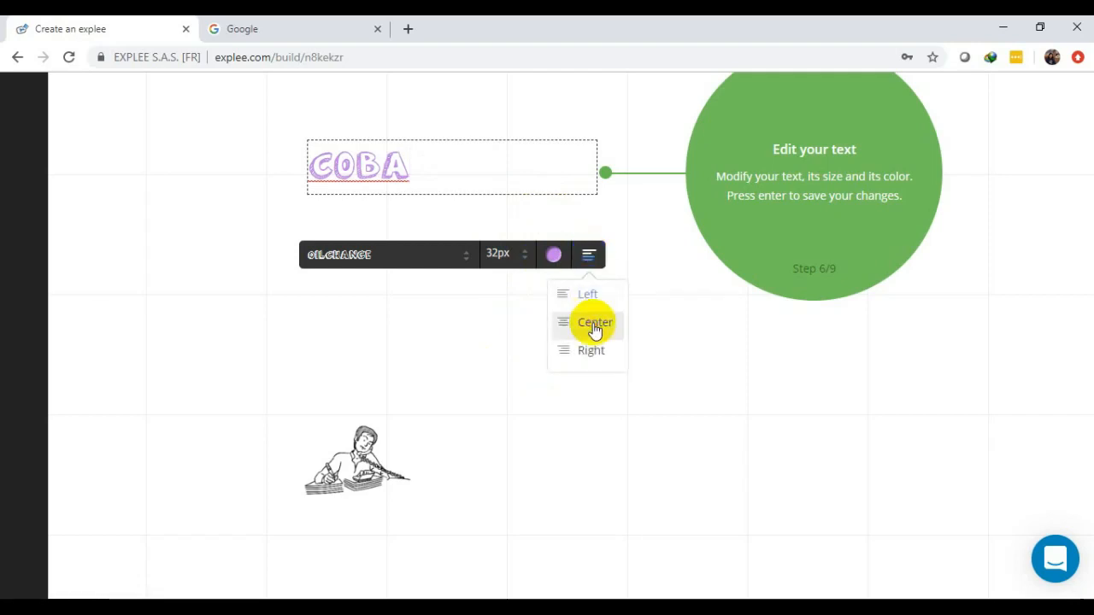
click(588, 323)
click(592, 272)
click(598, 351)
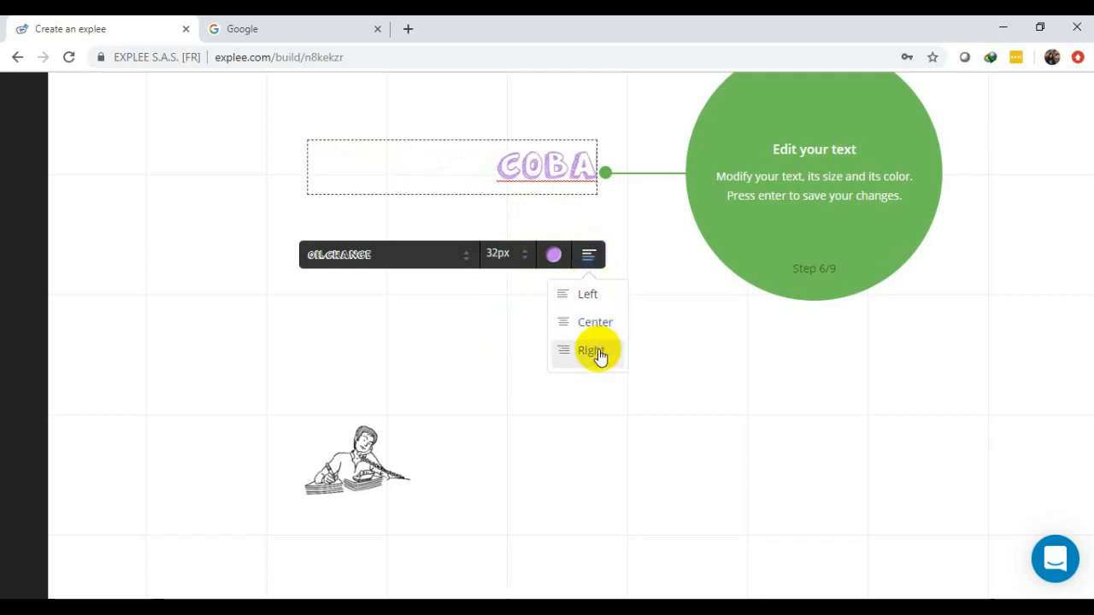
click(590, 258)
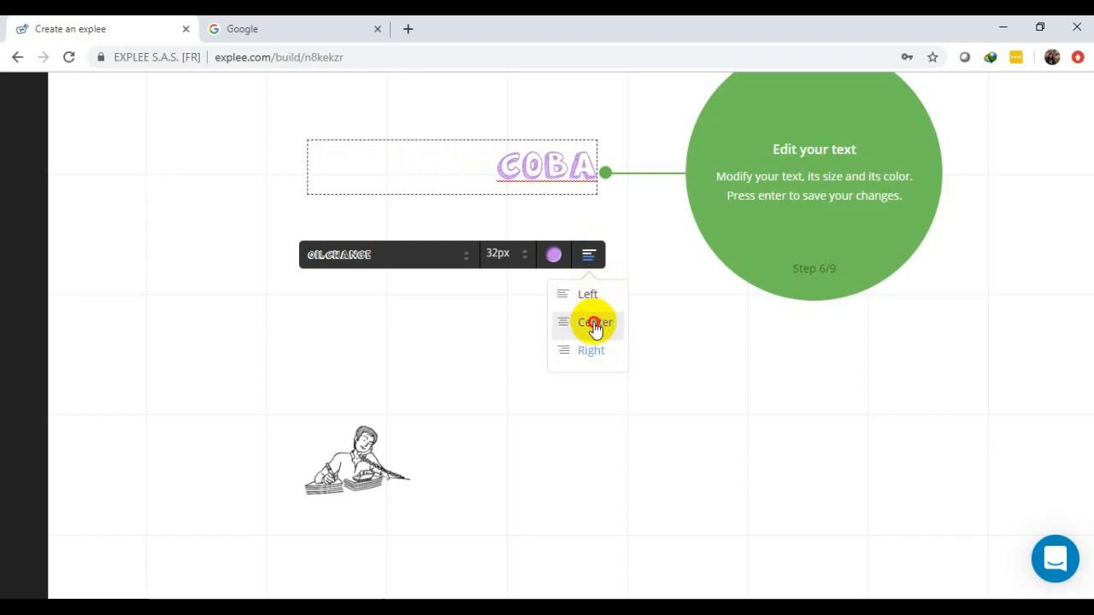
click(595, 325)
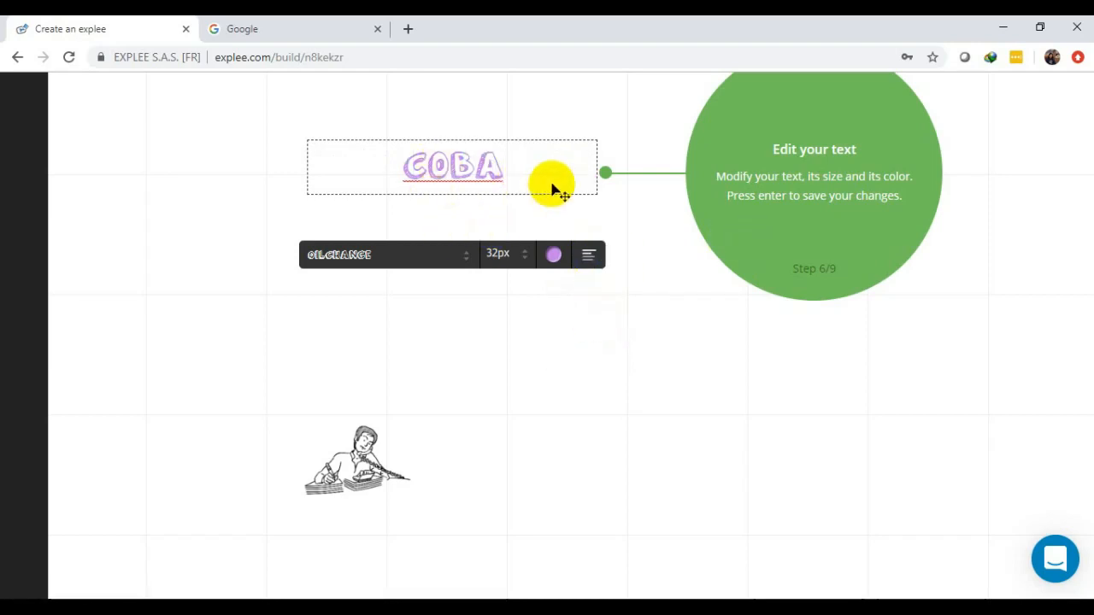
Save the title's text edits and advance the tutorial to its music stage.
click(435, 196)
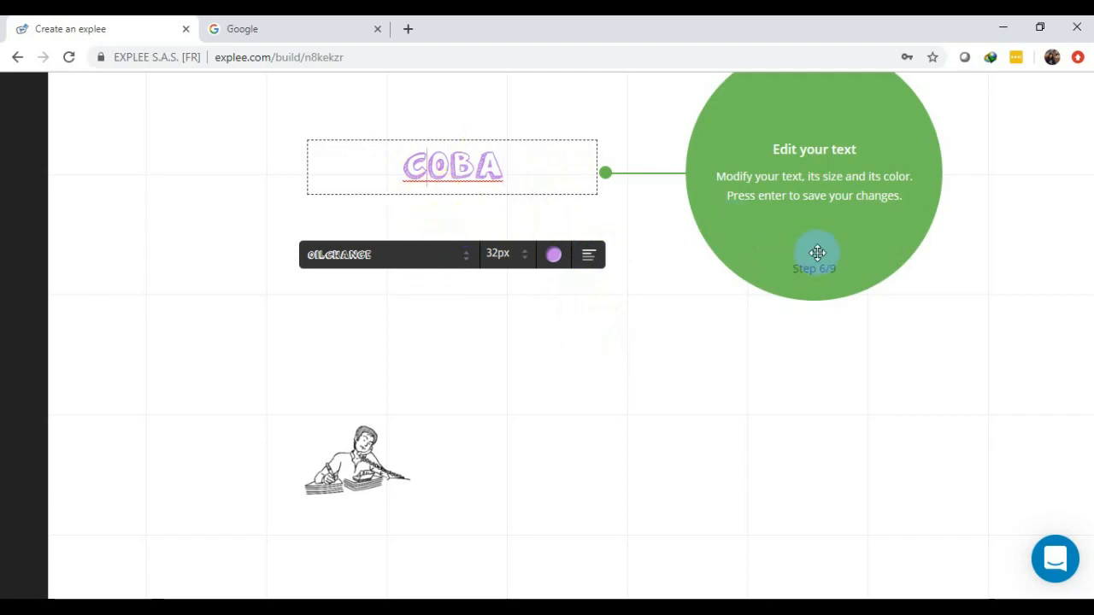
click(667, 290)
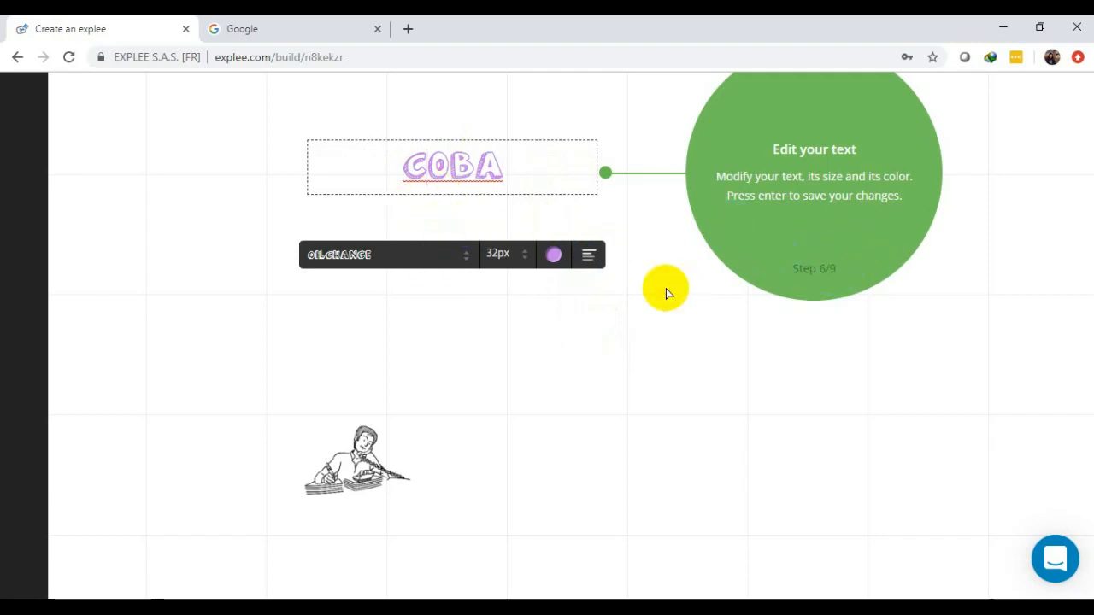
click(798, 183)
click(447, 164)
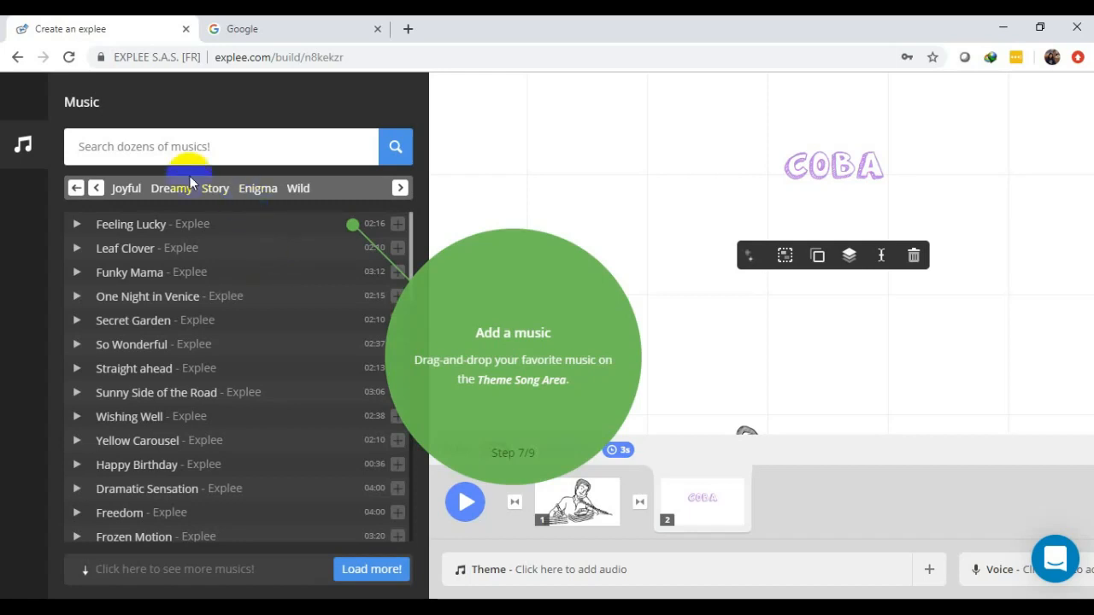
Browse the Joyful, Dreamy, Story and Wild music categories and return to the Joyful tracks.
click(126, 190)
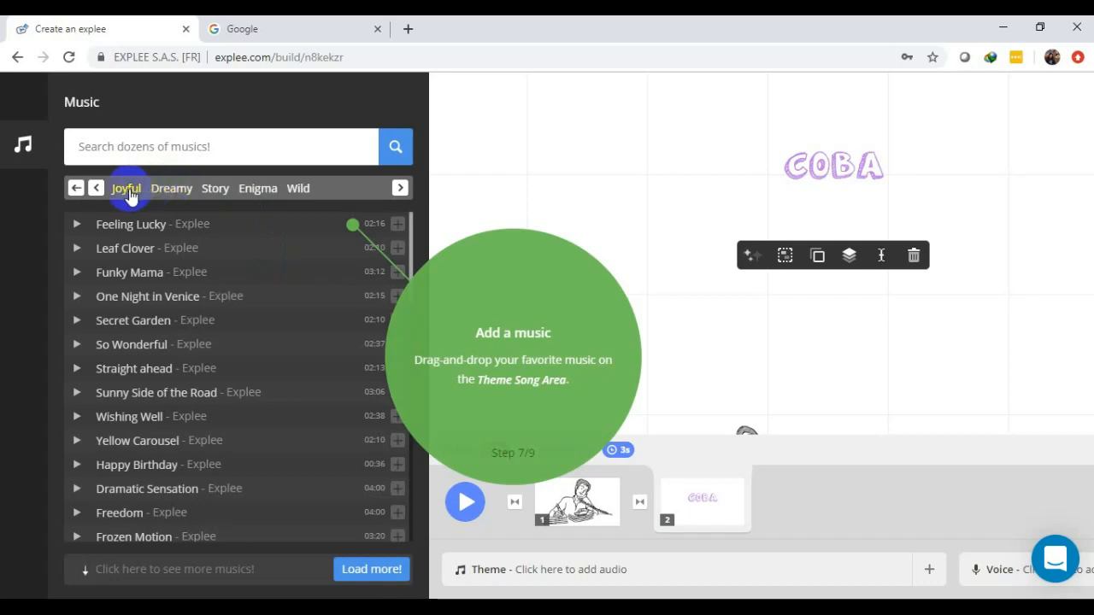
click(128, 195)
click(168, 195)
click(214, 194)
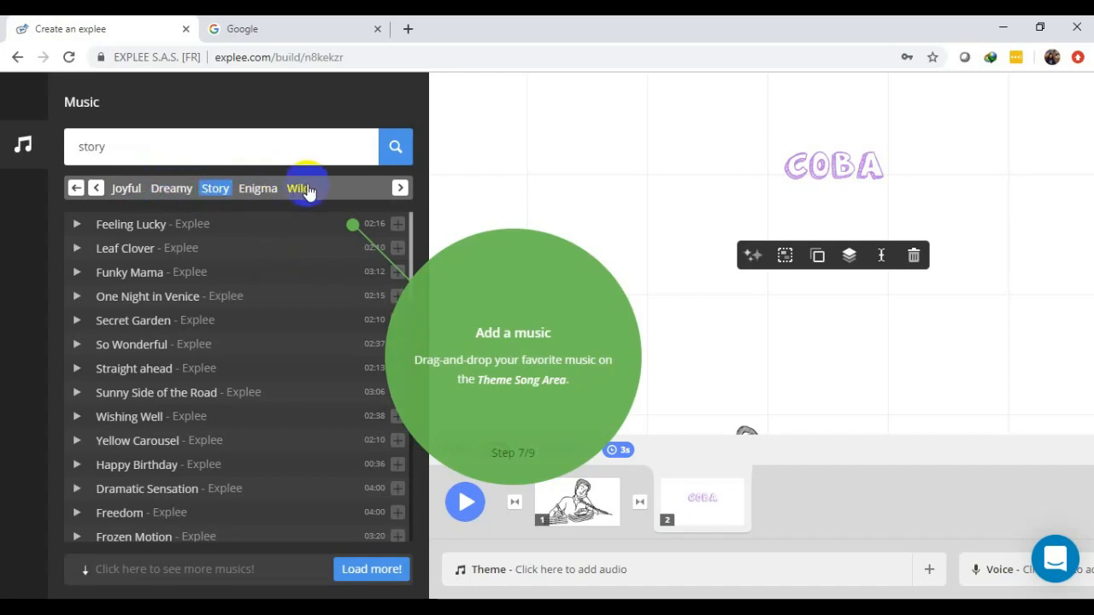
click(301, 191)
click(400, 189)
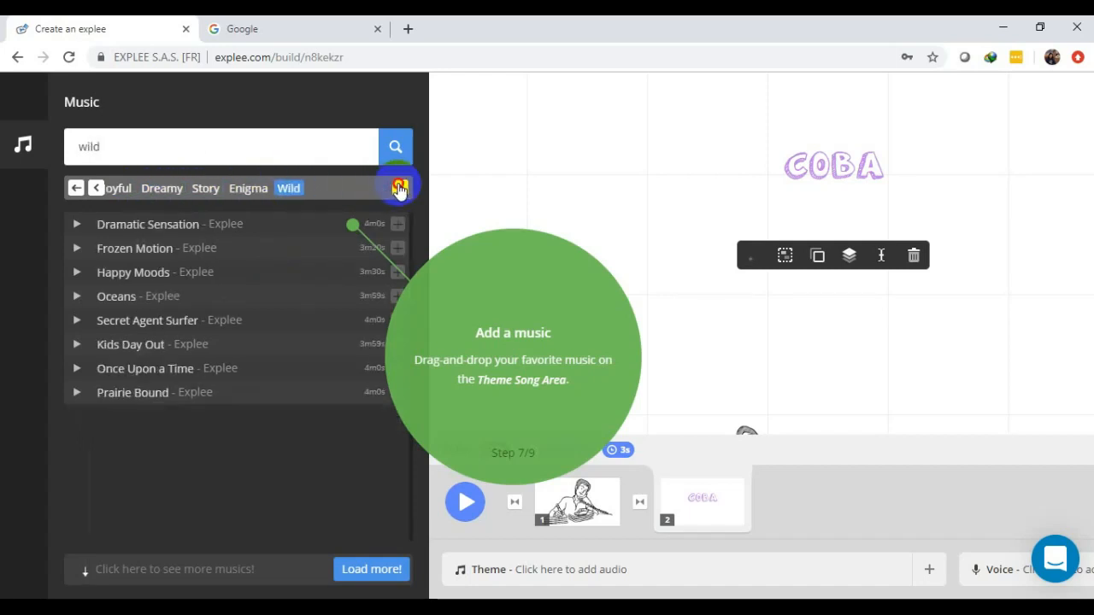
click(94, 190)
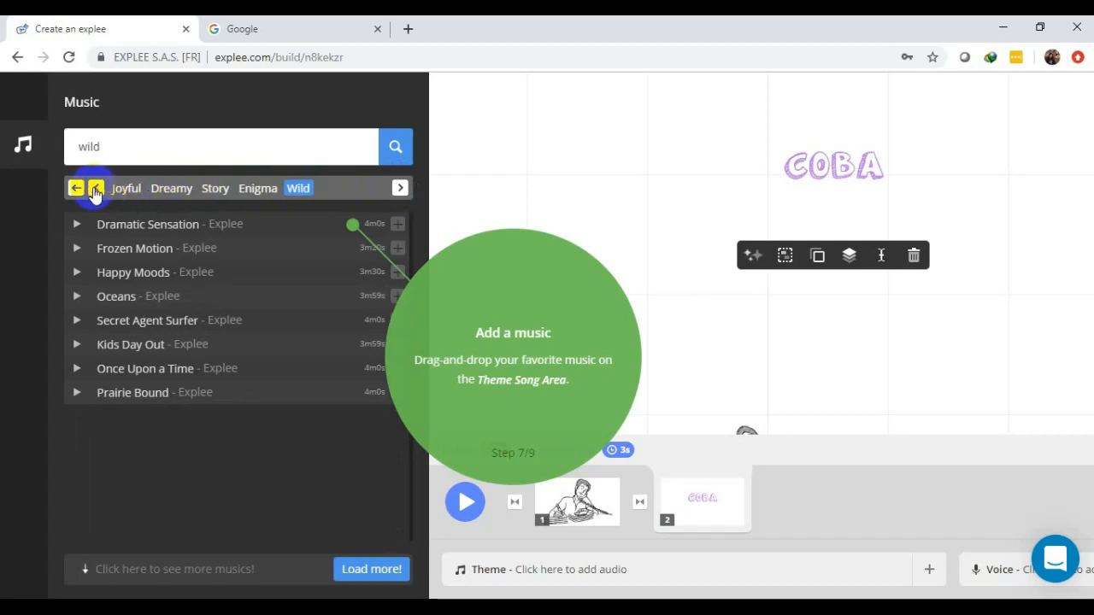
click(126, 190)
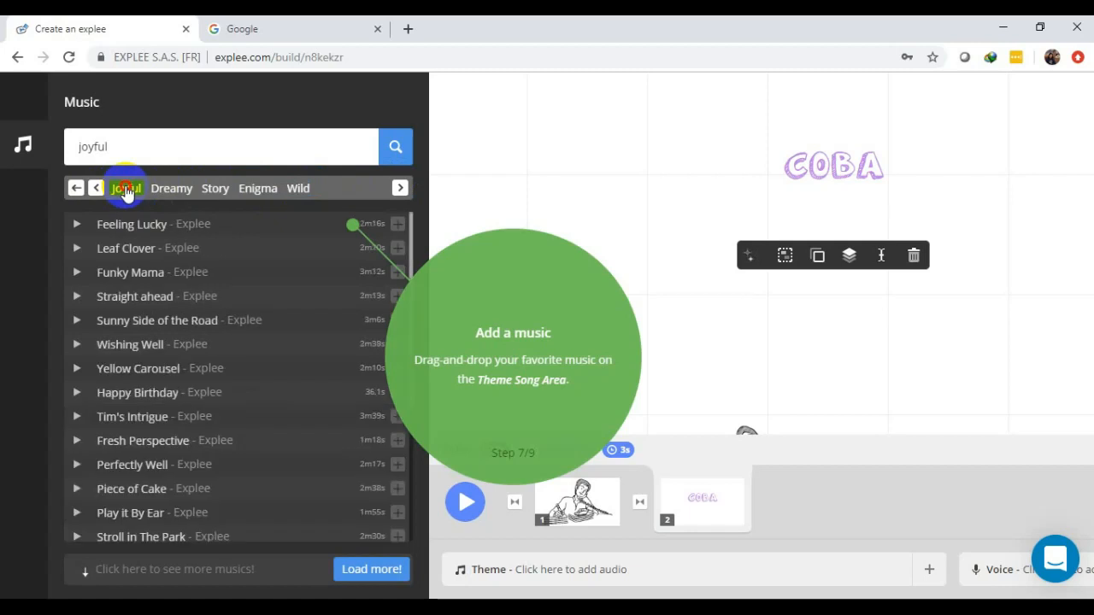
Listen to Feeling Lucky and Straight ahead, add Straight ahead as the theme music, and dismiss the audio download pop-up.
click(77, 227)
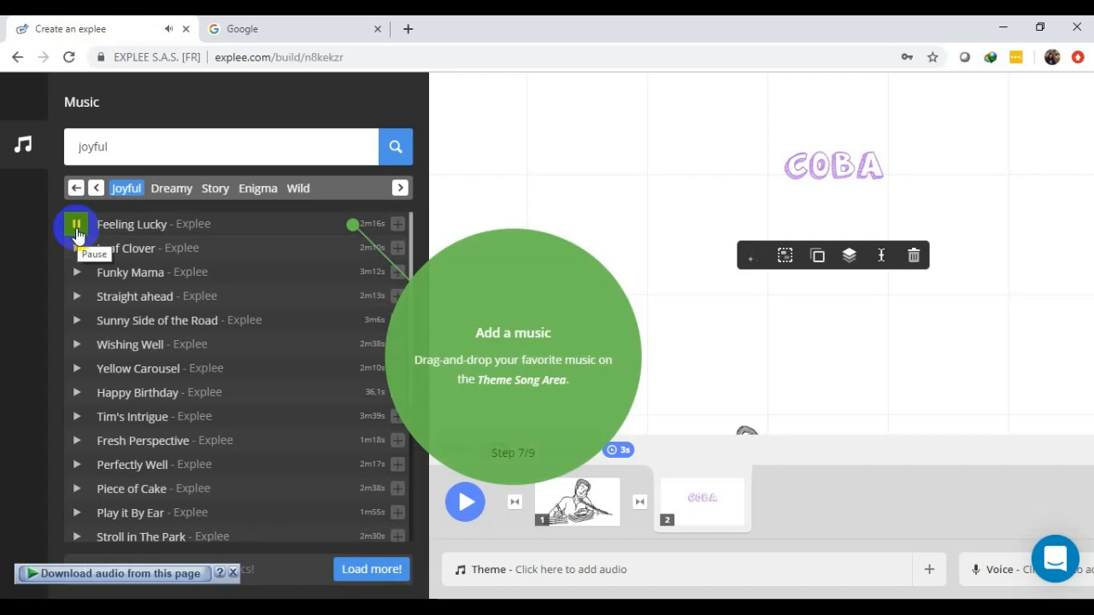
click(76, 227)
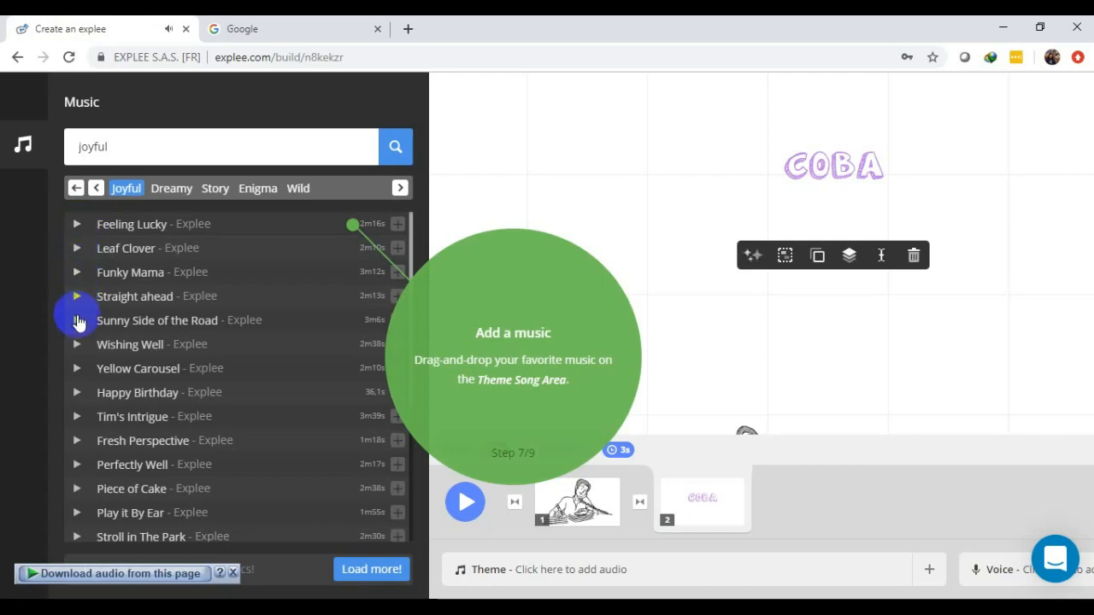
click(76, 296)
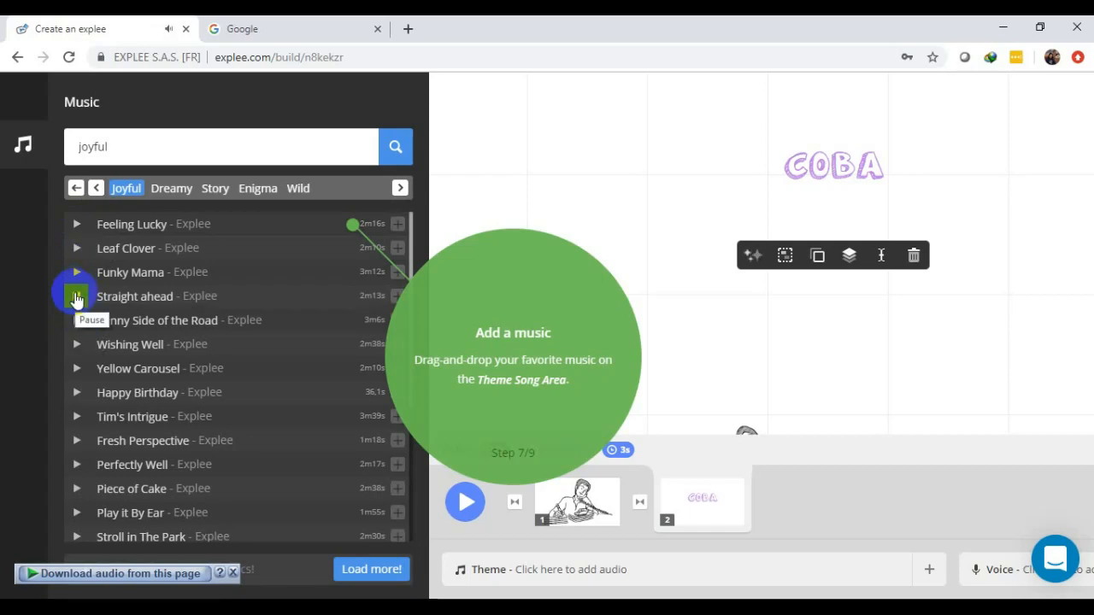
click(76, 297)
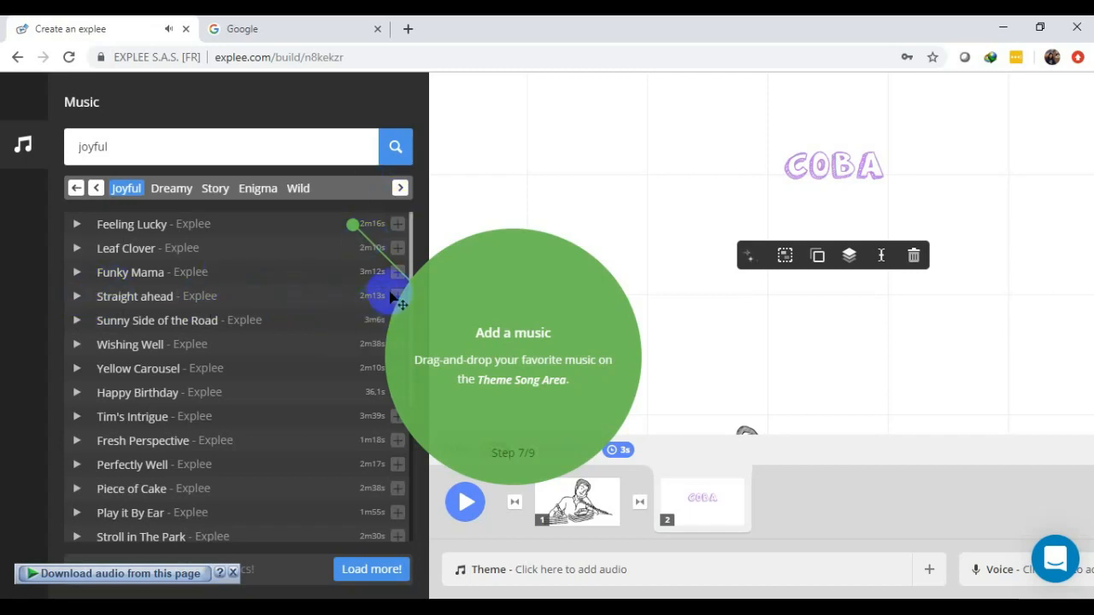
click(396, 299)
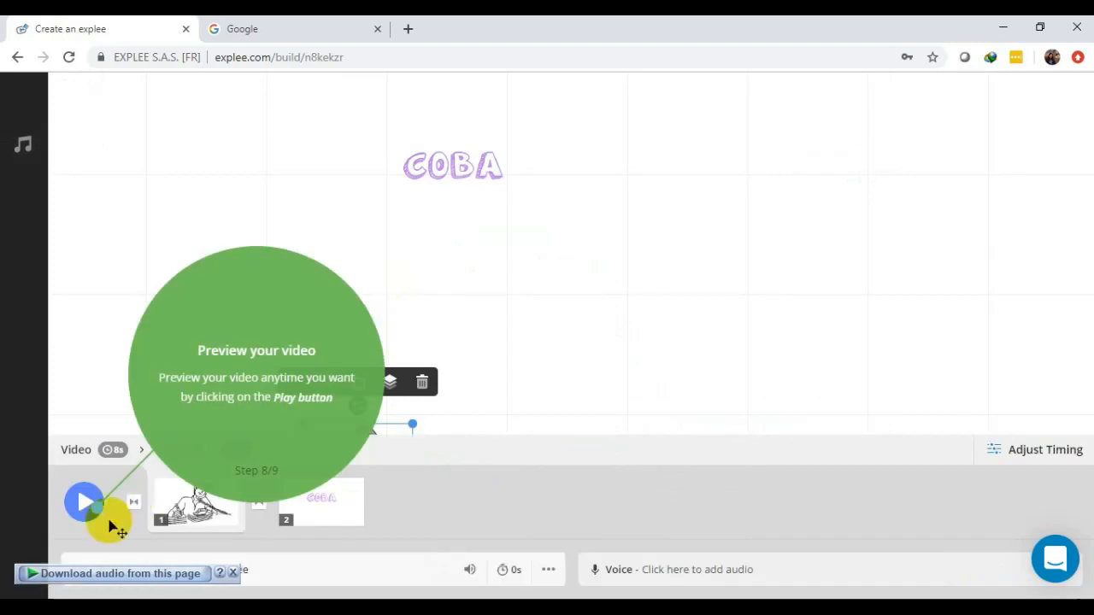
click(240, 573)
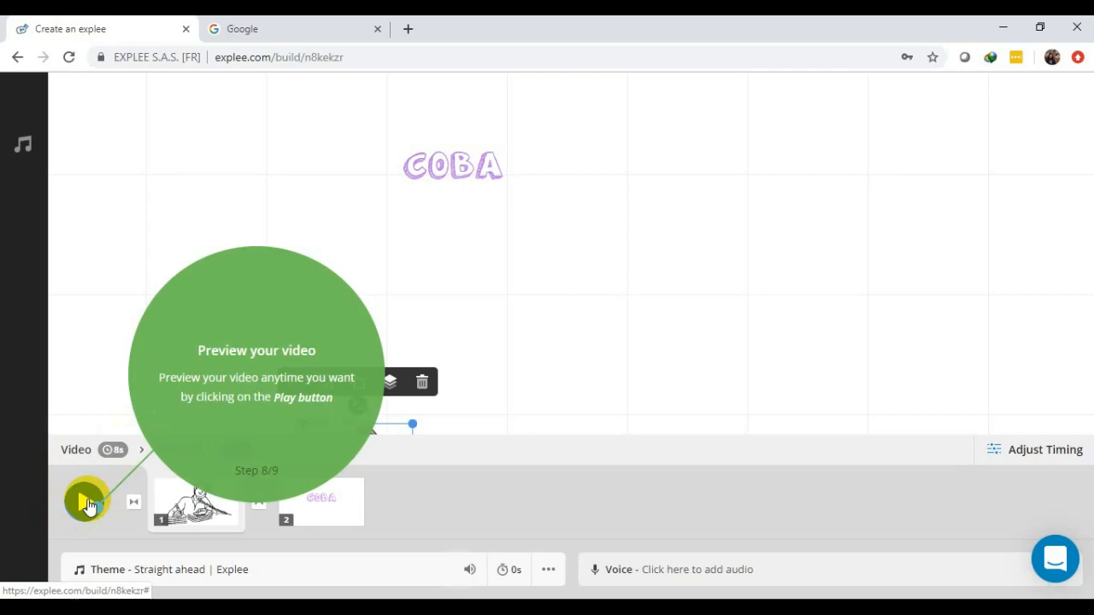
Move the COBA title up and to the right, and place the picture of the writing man directly beneath it.
click(457, 173)
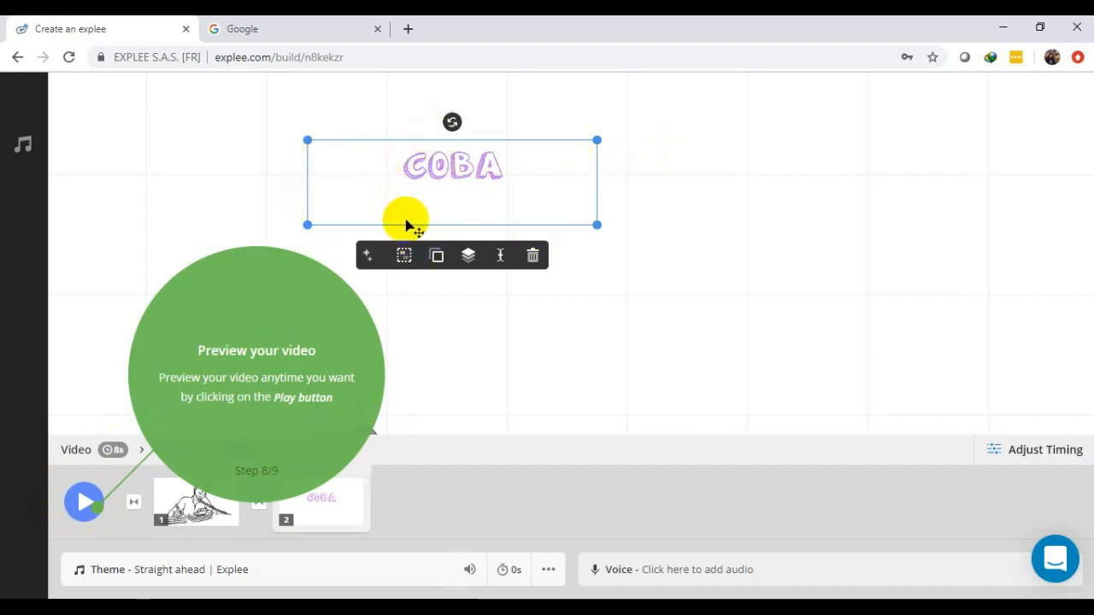
drag(409, 229, 541, 211)
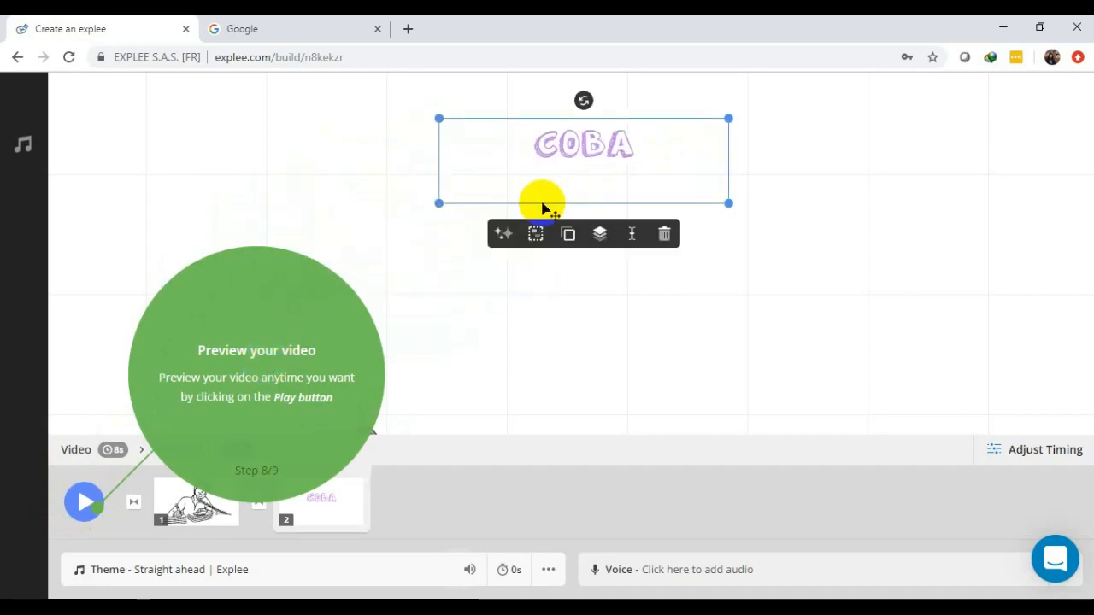
click(379, 433)
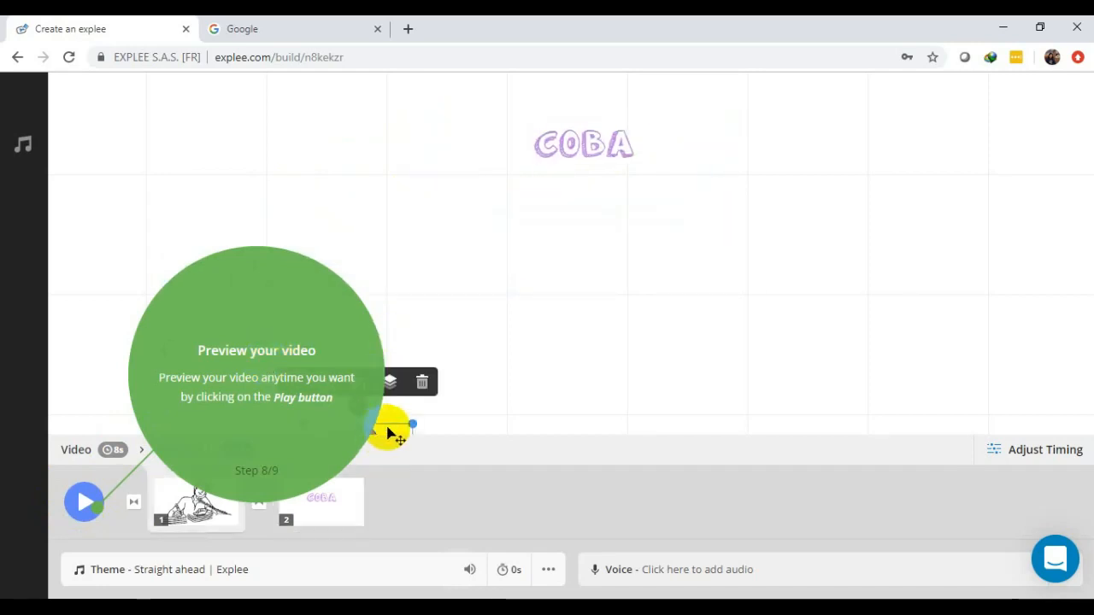
drag(387, 430, 620, 191)
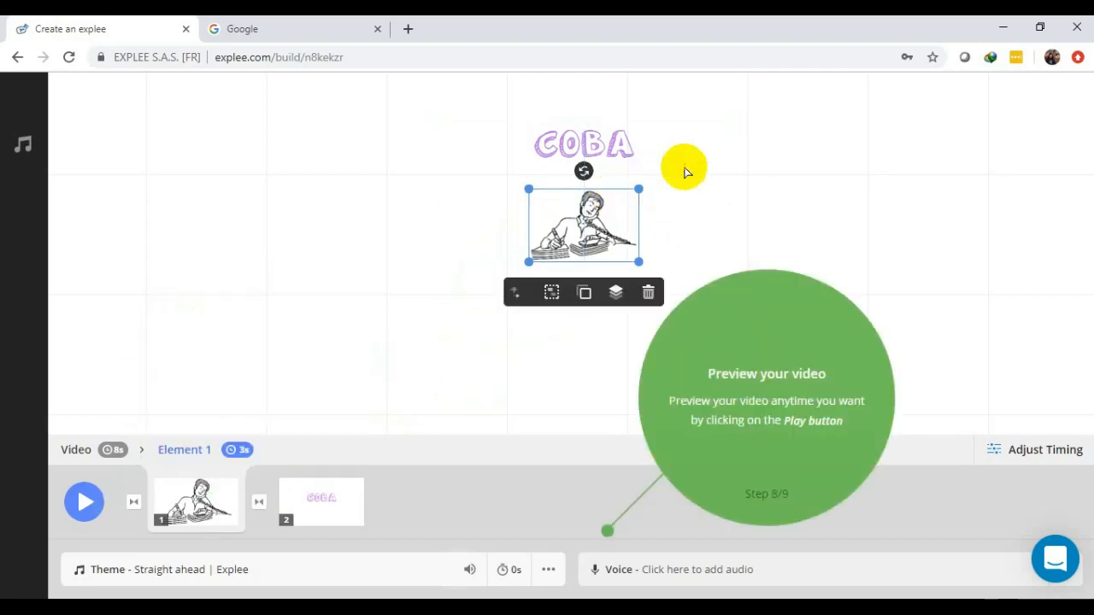
Preview the video to complete the basic tutorial and go back to the creation area.
click(689, 171)
click(85, 501)
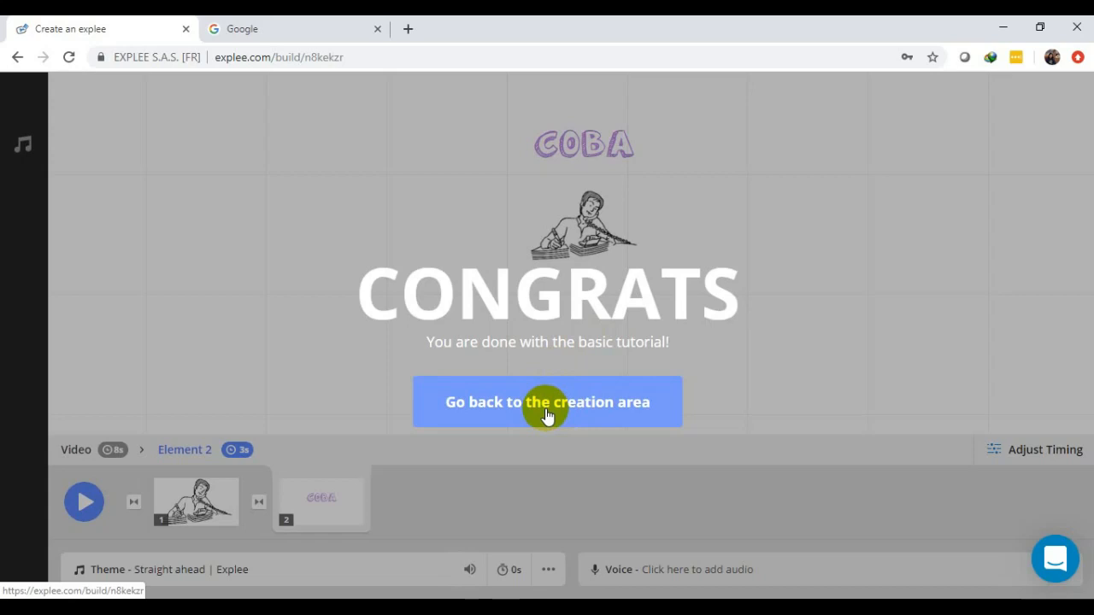
click(547, 414)
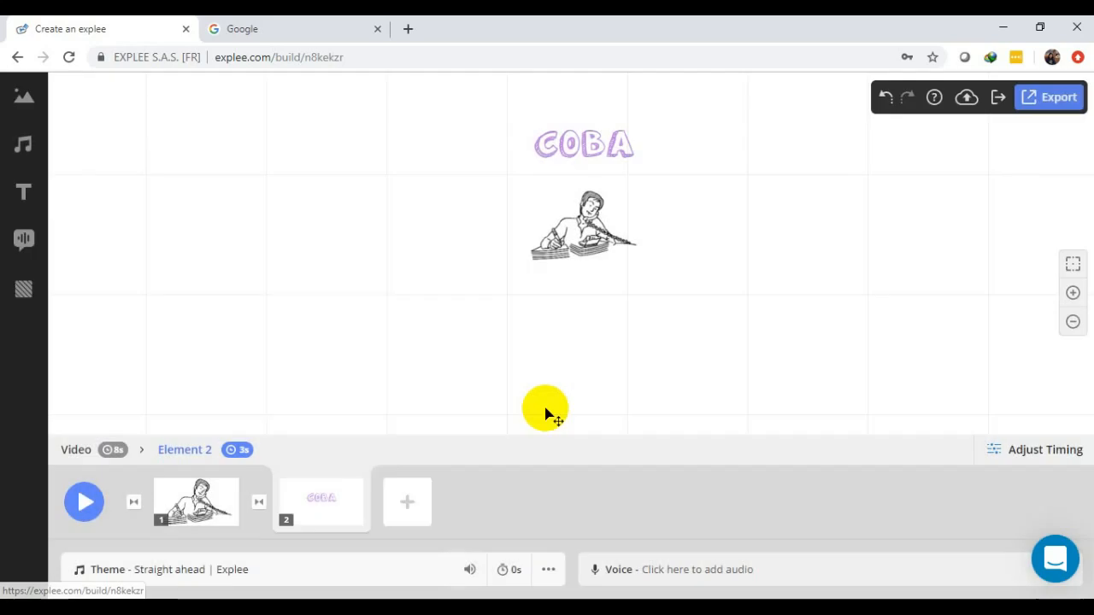